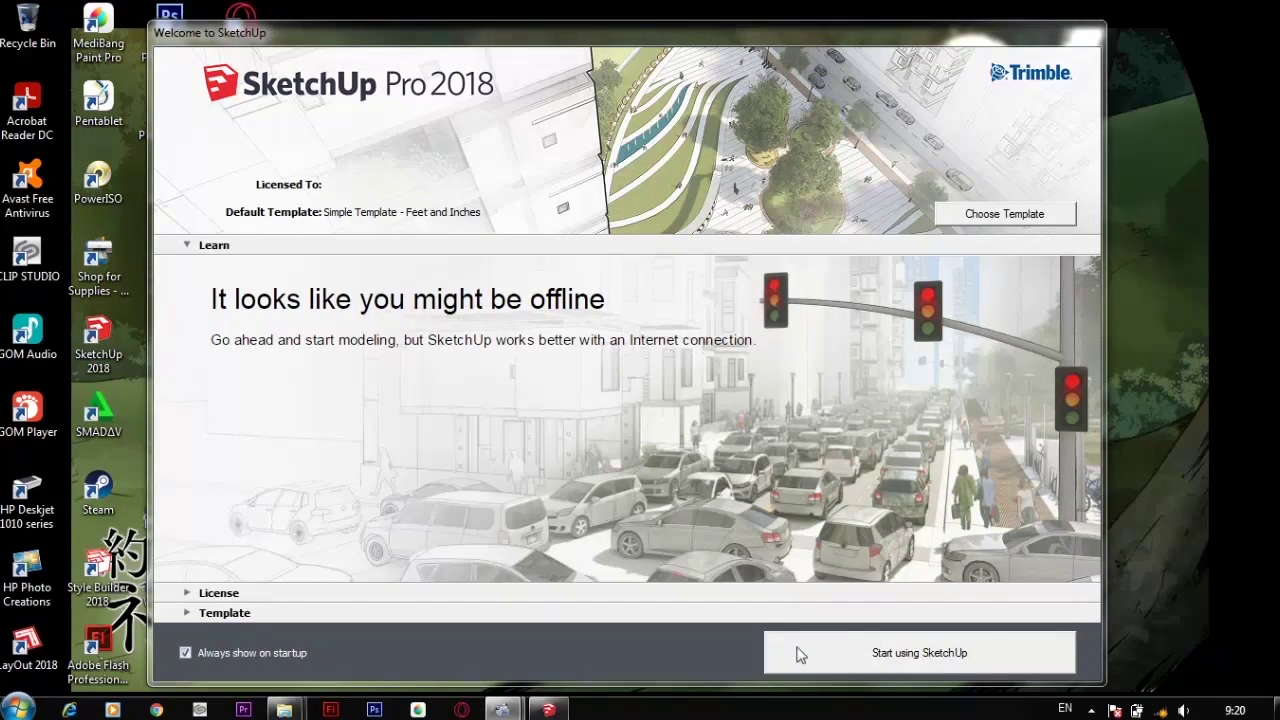
Start a new empty model using the Simple Template - Feet and Inches
left_click(930, 665)
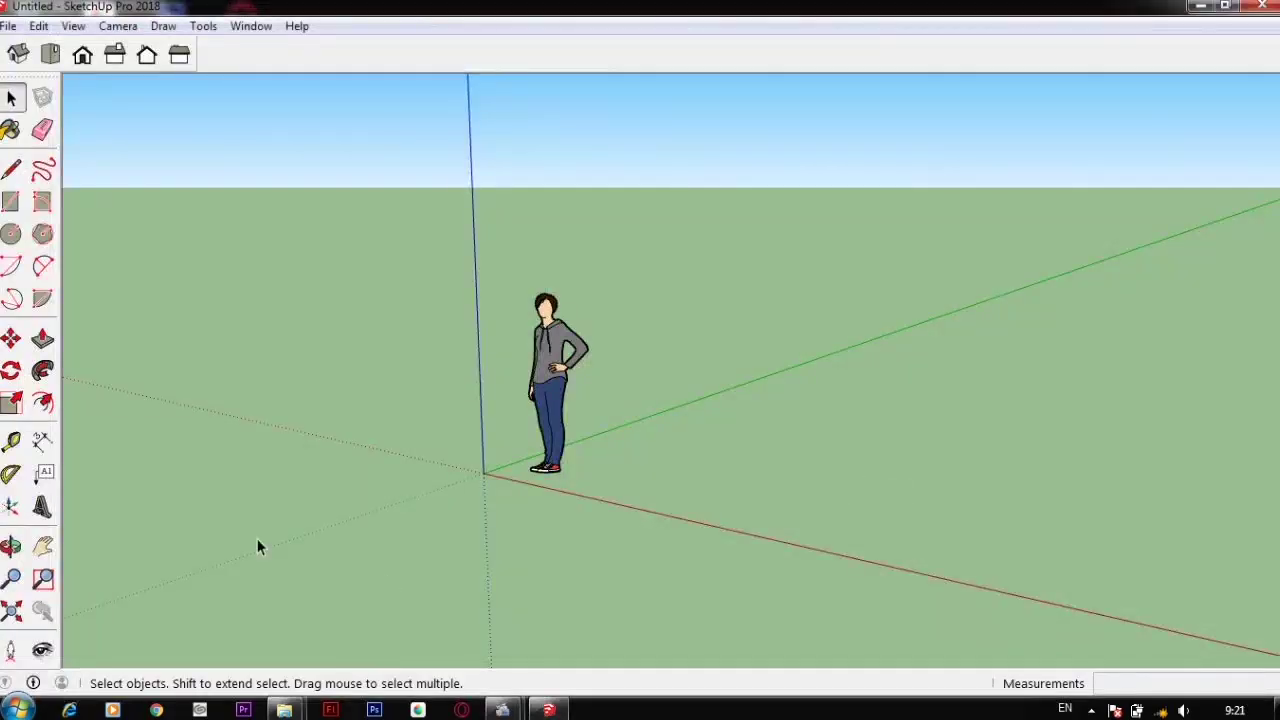
Examine the axes and the scale figure in the empty scene from several angles and distances
middle_click_drag(965, 481, 743, 429)
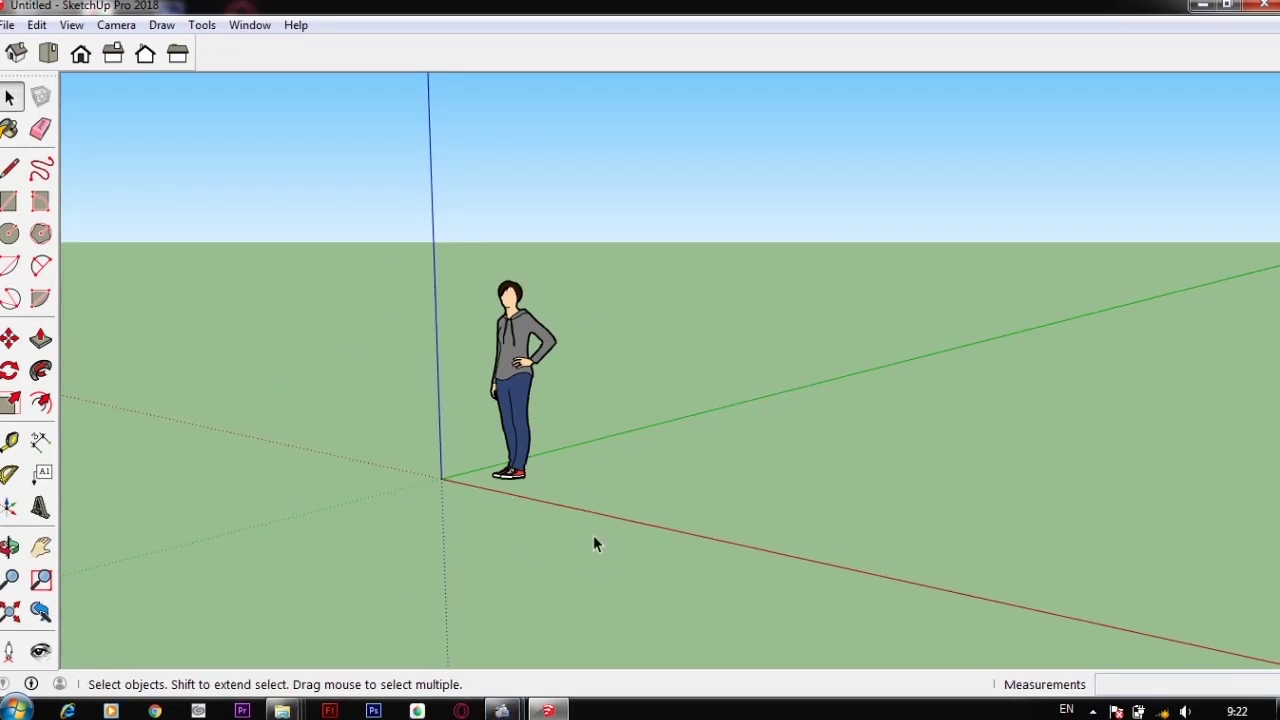
middle_click_drag(805, 398, 1003, 409)
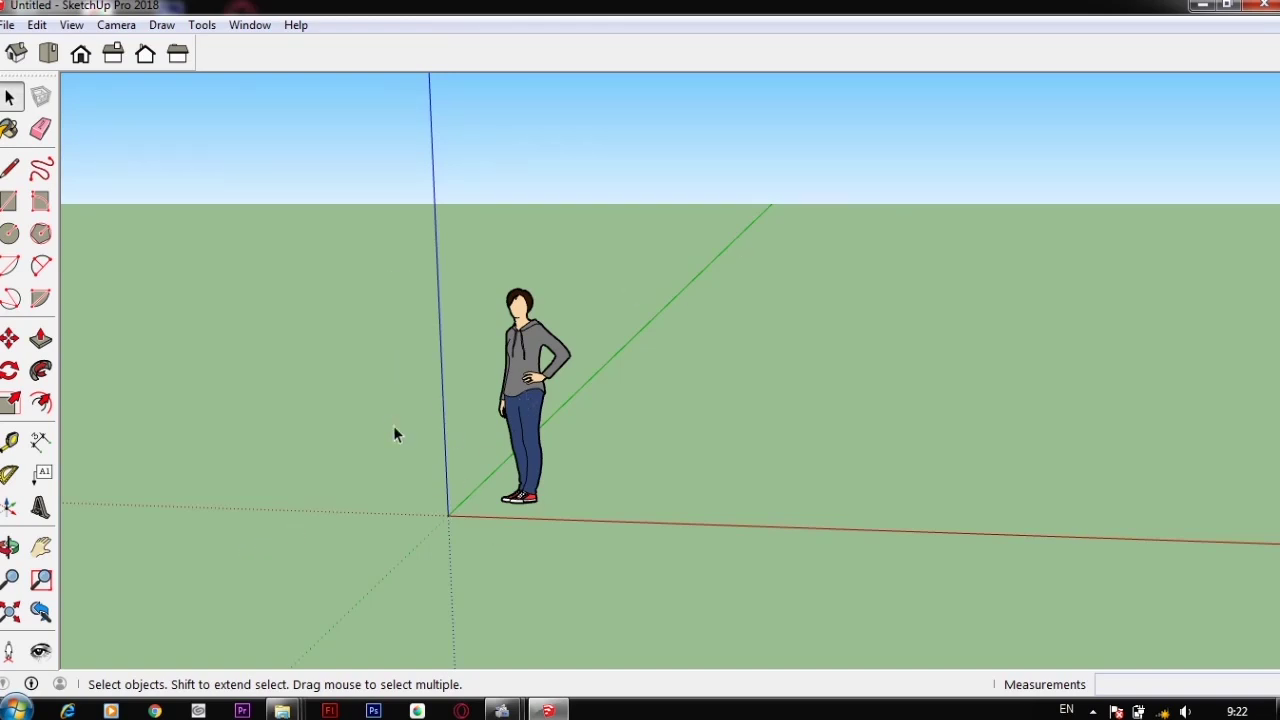
middle_click_drag(729, 369, 457, 454)
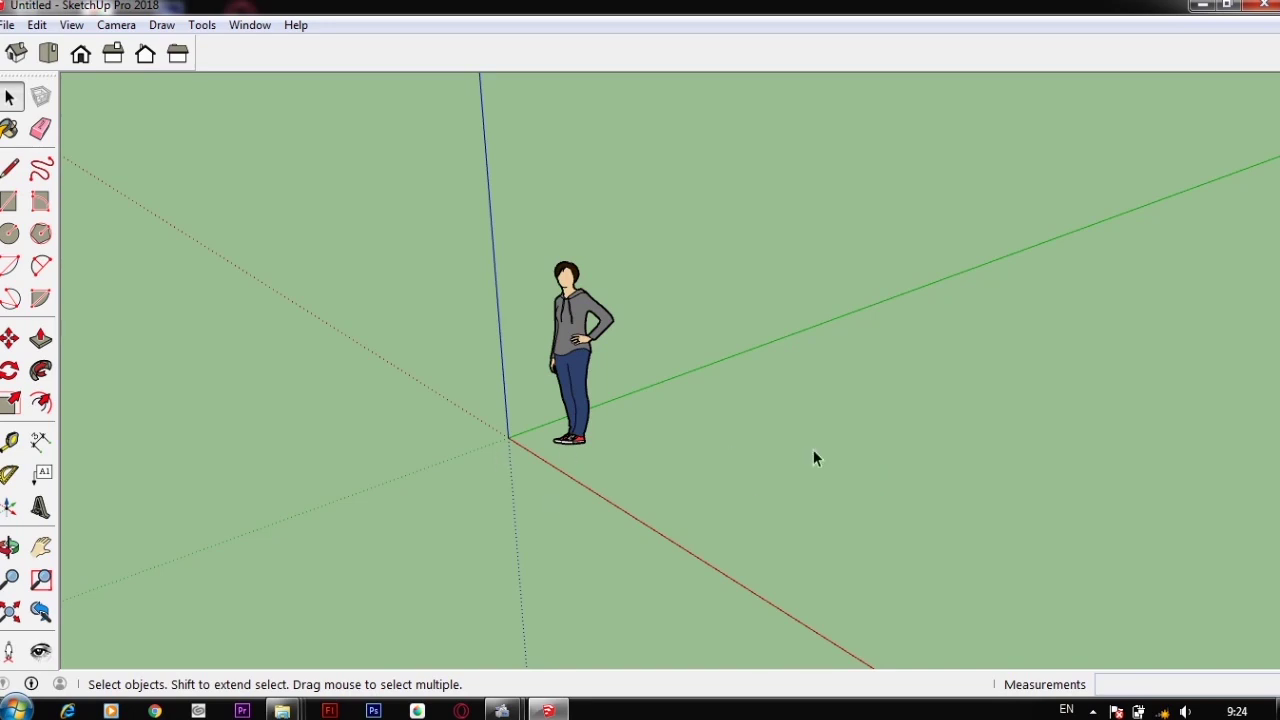
scroll(743, 412, "down", 2)
scroll(743, 412, "up", 3)
scroll(745, 414, "down", 2)
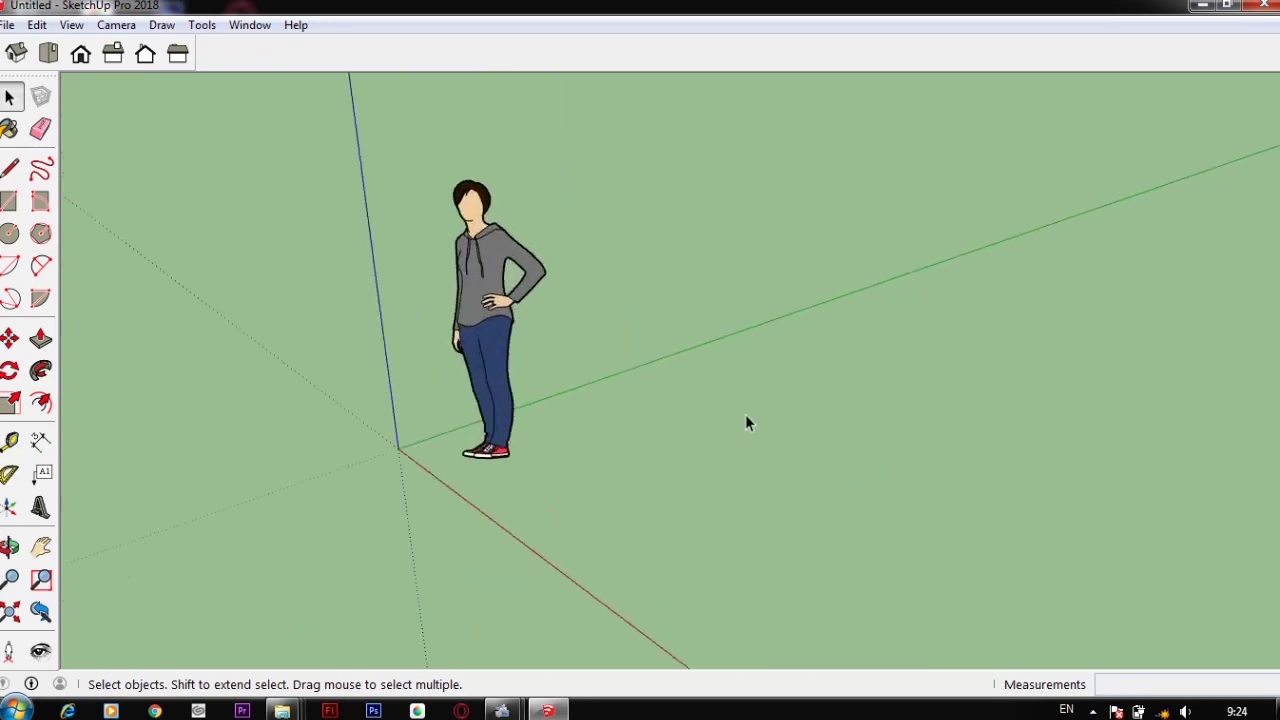
scroll(746, 416, "up", 3)
scroll(746, 418, "down", 3)
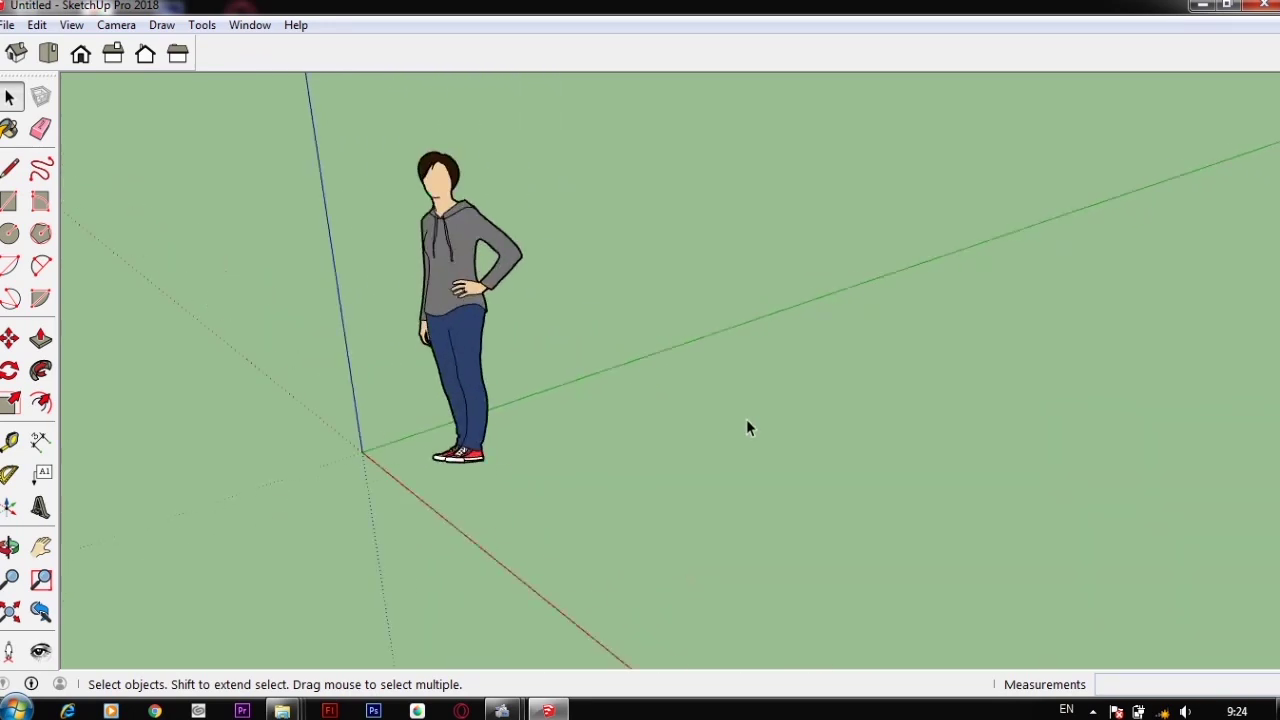
scroll(746, 428, "up", 3)
scroll(747, 428, "down", 3)
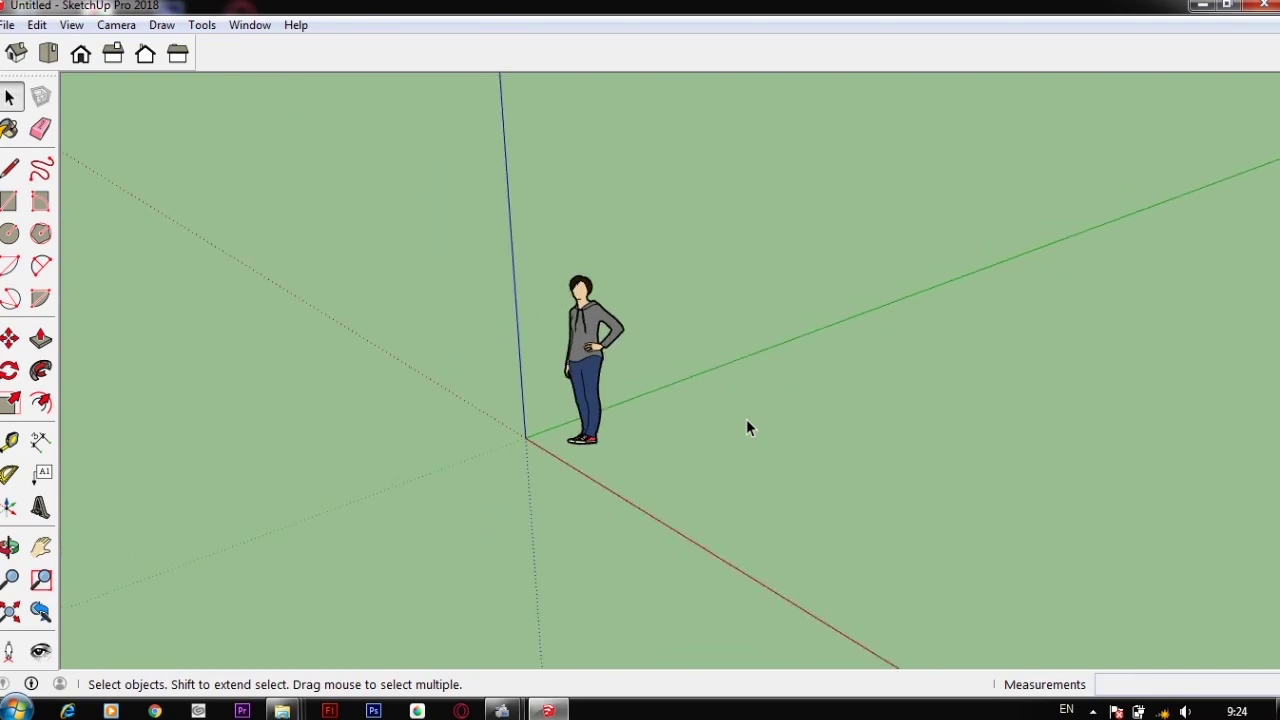
scroll(746, 428, "up", 2)
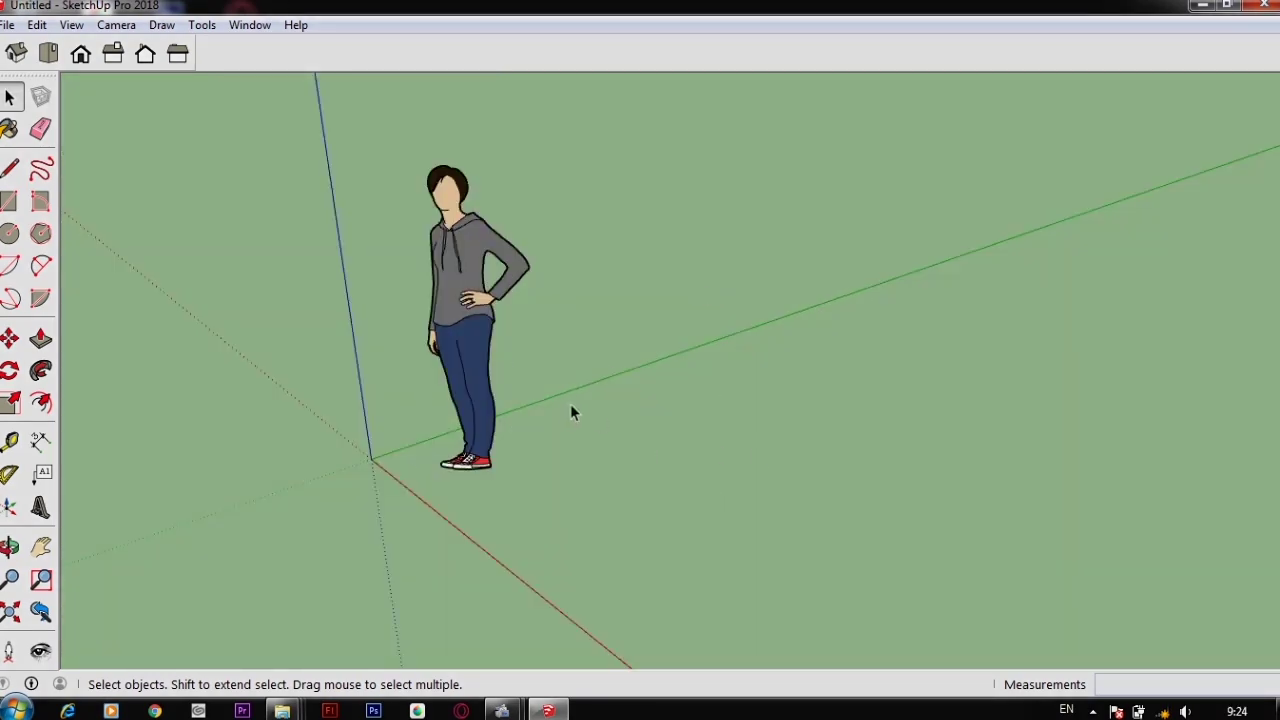
scroll(657, 371, "up", 2)
scroll(657, 371, "down", 3)
scroll(657, 373, "up", 3)
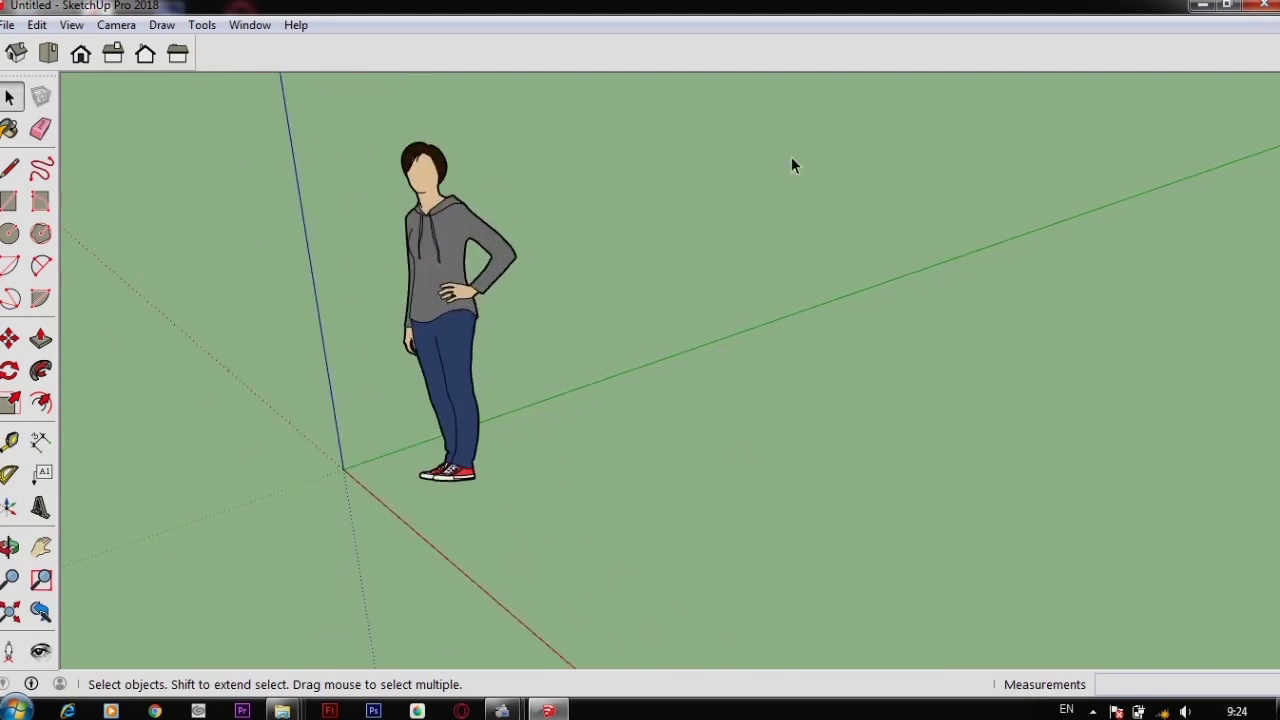
middle_click_drag(622, 388, 691, 354)
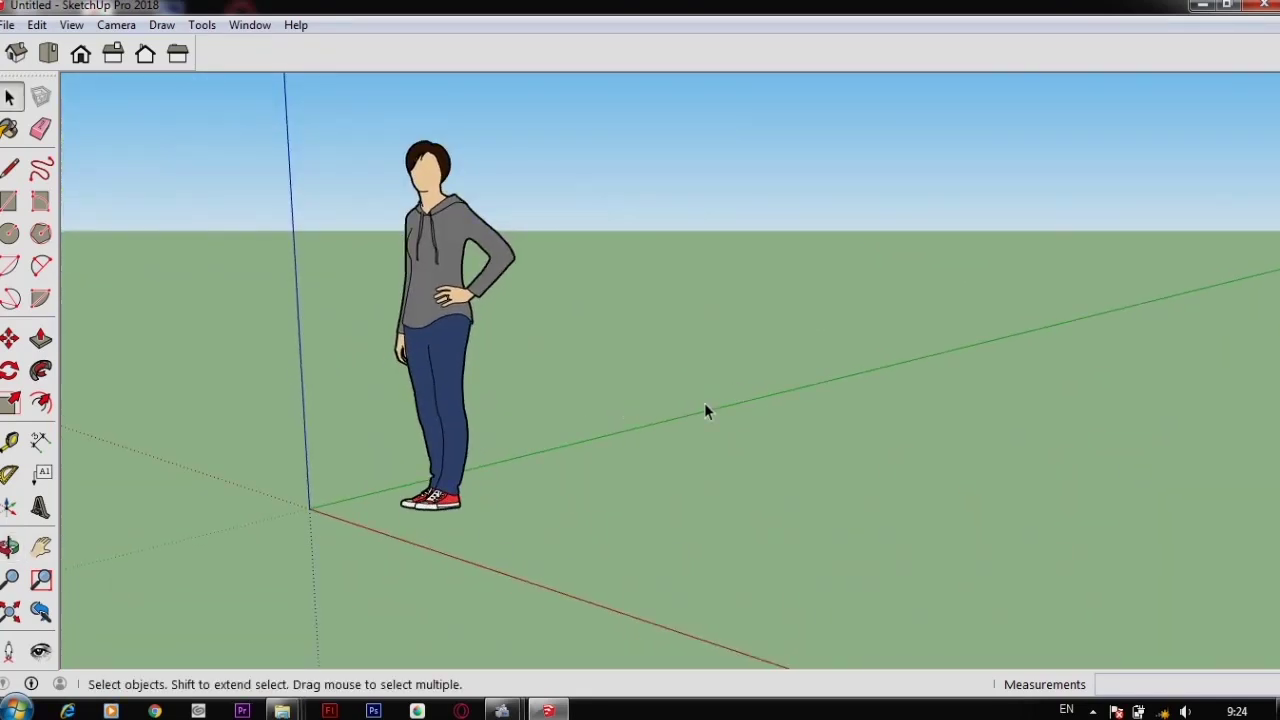
mouse_move(688, 411)
middle_mouse_down()
mouse_move(626, 400)
mouse_move(697, 413)
mouse_move(631, 403)
mouse_move(682, 405)
middle_mouse_up()
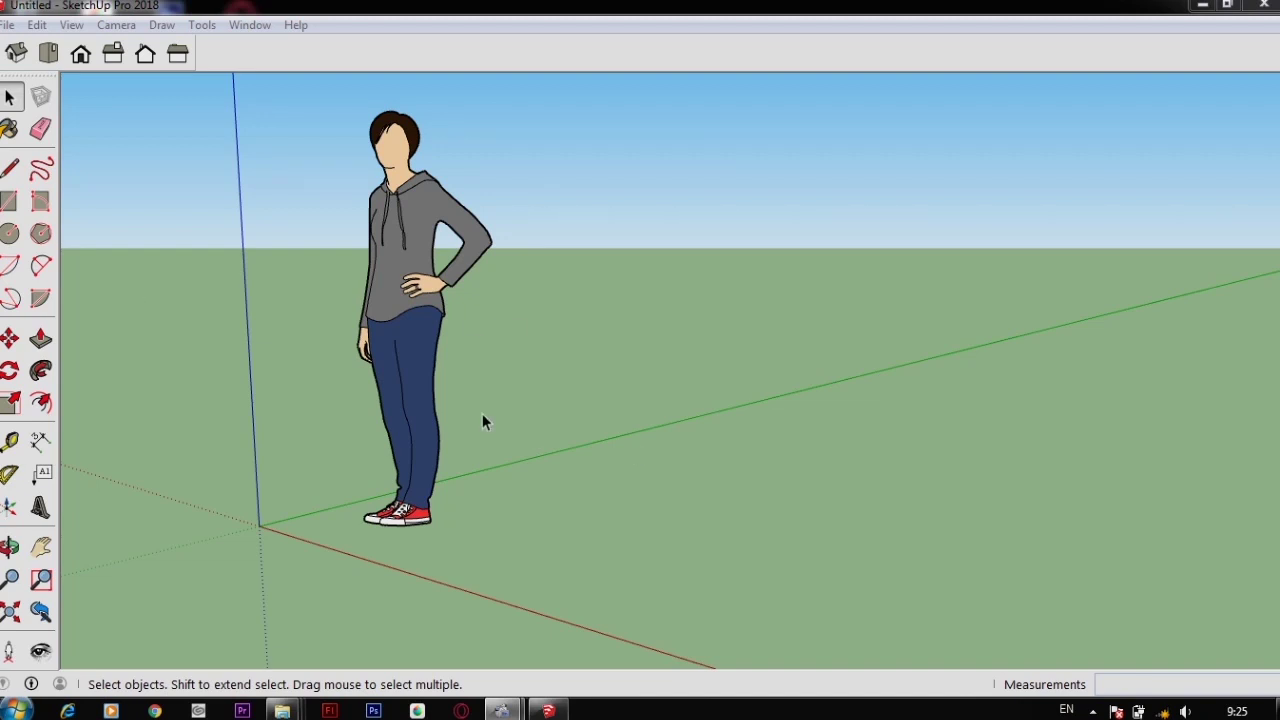
scroll(603, 476, "down", 2)
mouse_move(644, 420)
middle_mouse_down()
mouse_move(720, 483)
mouse_move(778, 486)
mouse_move(660, 455)
middle_mouse_up()
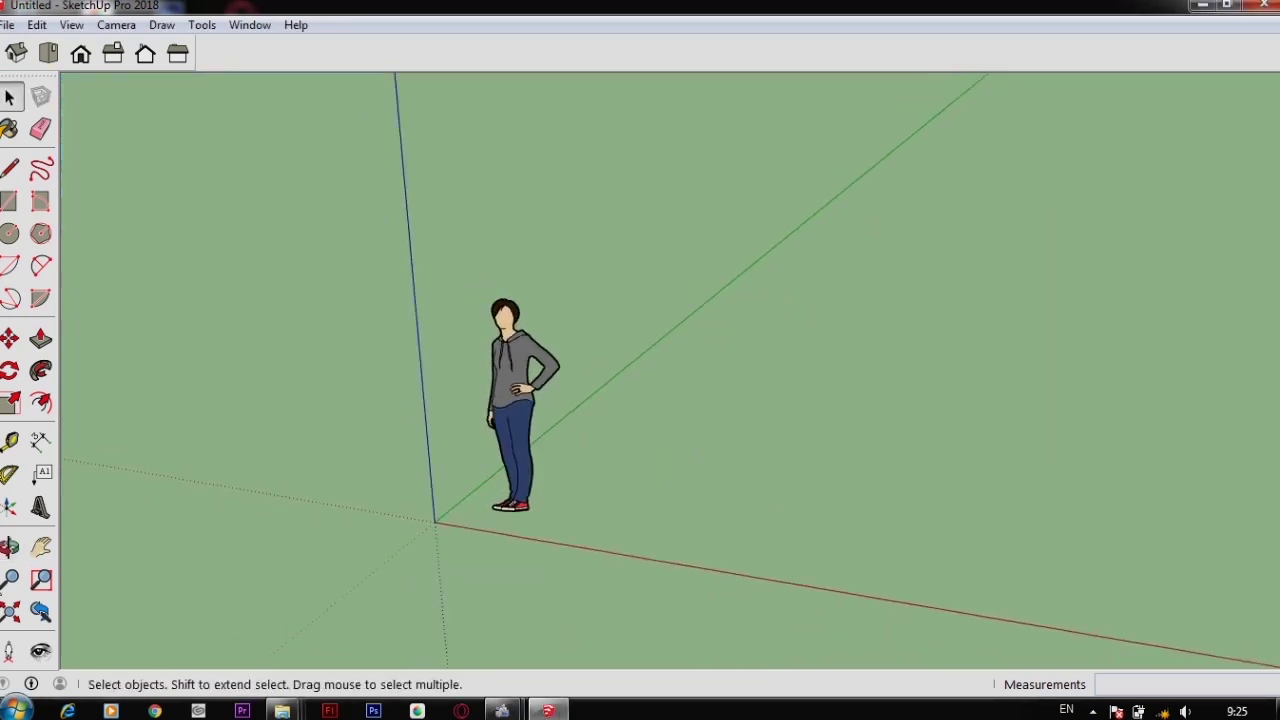
Draw a rectangle about 22' 1 5/8" by 27' 4 1/4" on the ground beside the scale figure
left_click(40, 548)
left_click_drag(794, 457, 400, 494)
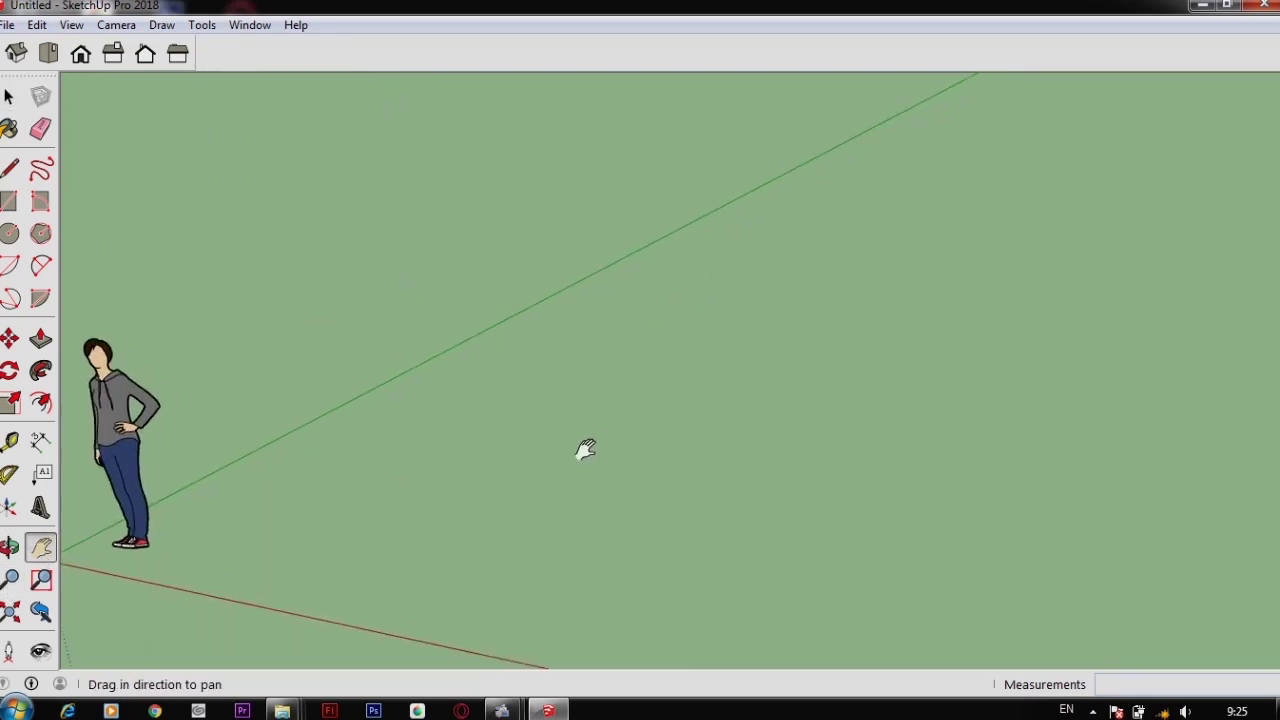
mouse_move(616, 431)
left_mouse_down()
mouse_move(617, 417)
mouse_move(604, 428)
left_mouse_up()
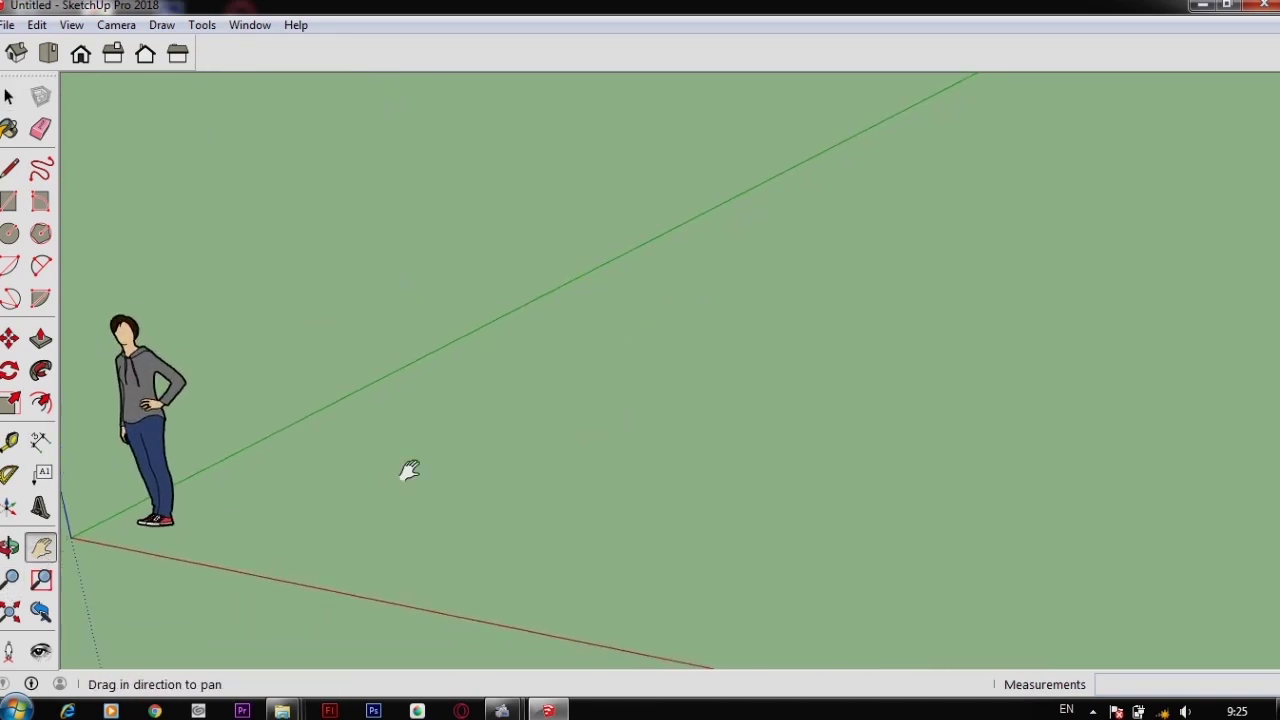
left_click_drag(409, 469, 525, 436)
mouse_move(525, 436)
middle_mouse_down()
mouse_move(449, 469)
mouse_move(466, 491)
mouse_move(486, 463)
mouse_move(457, 437)
mouse_move(515, 436)
middle_mouse_up()
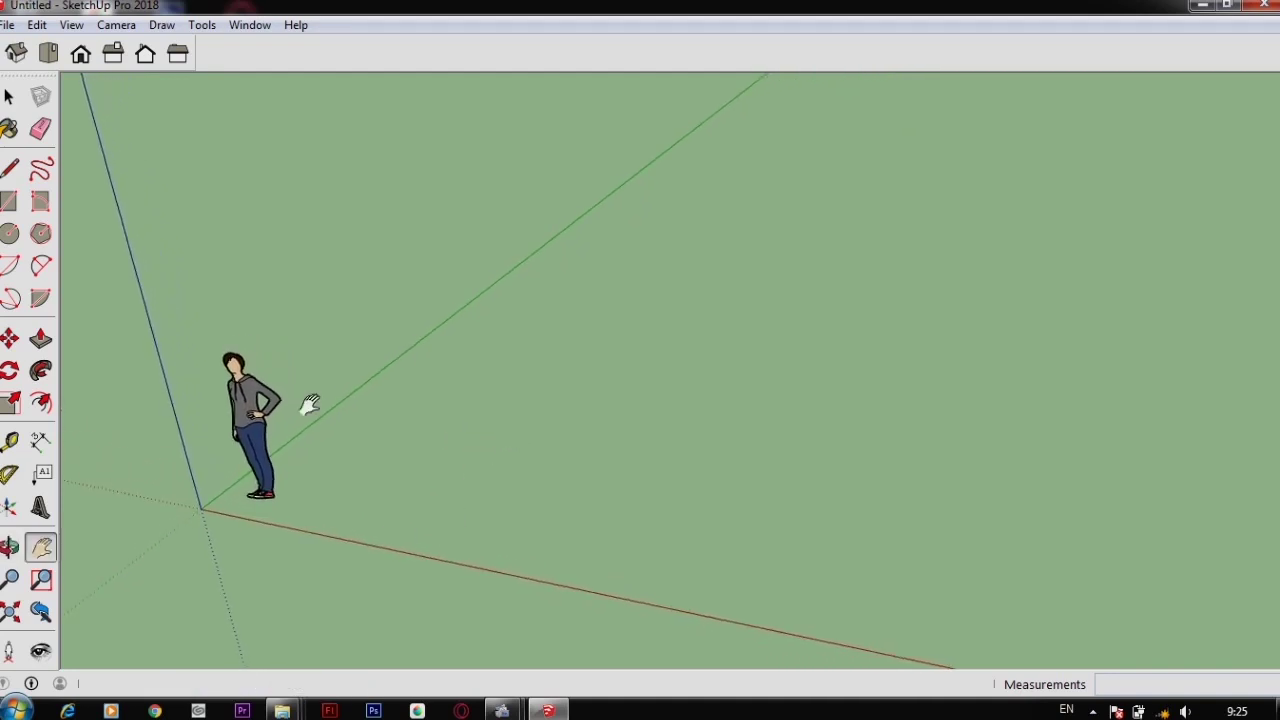
left_click(12, 210)
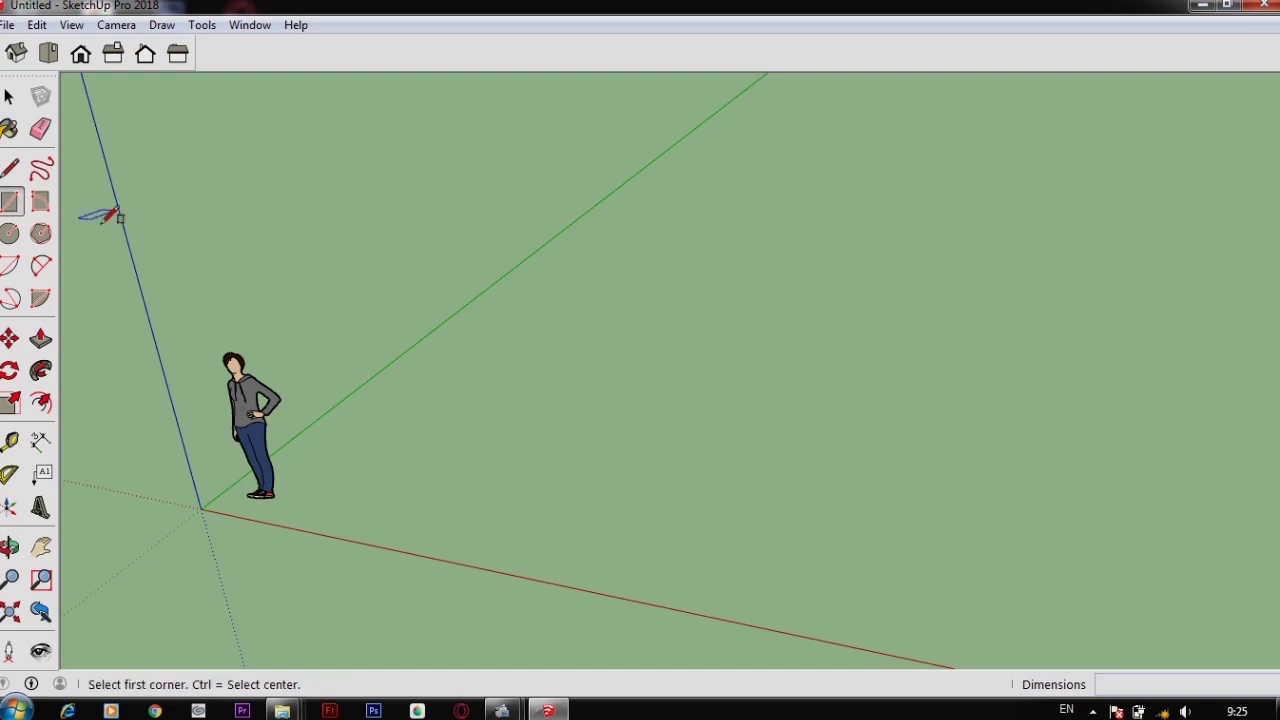
left_click(377, 502)
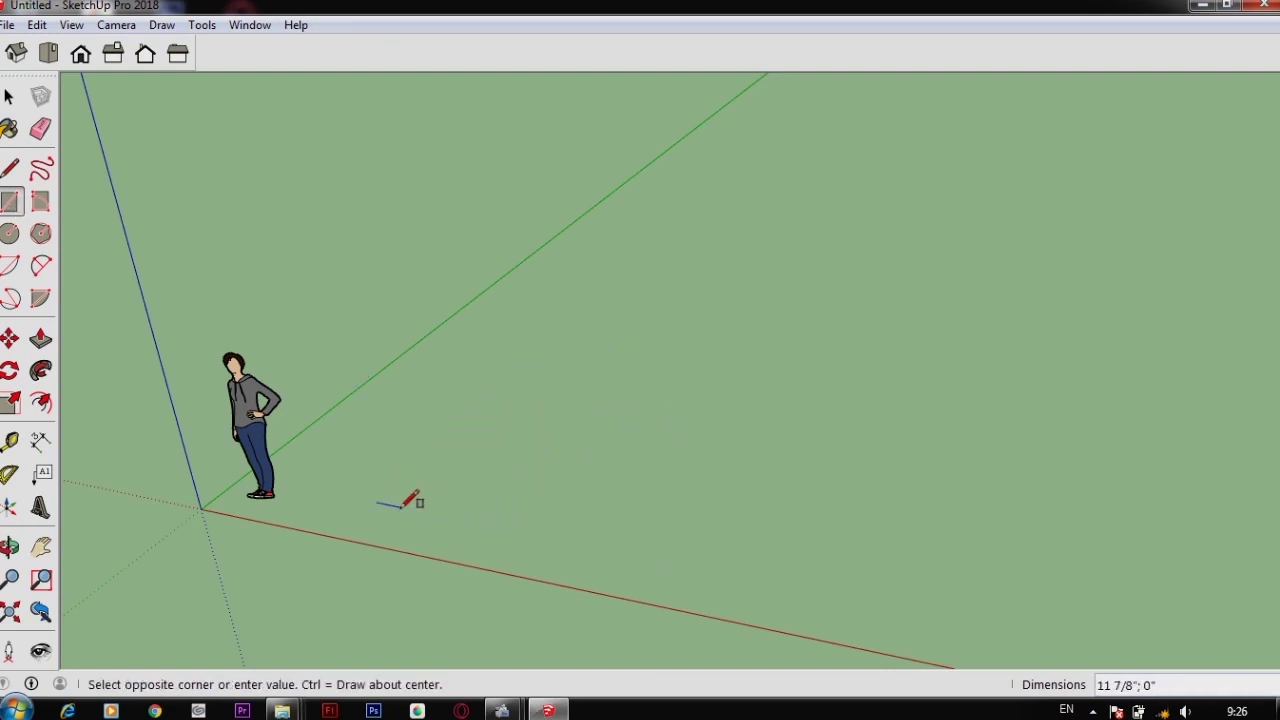
key("Escape")
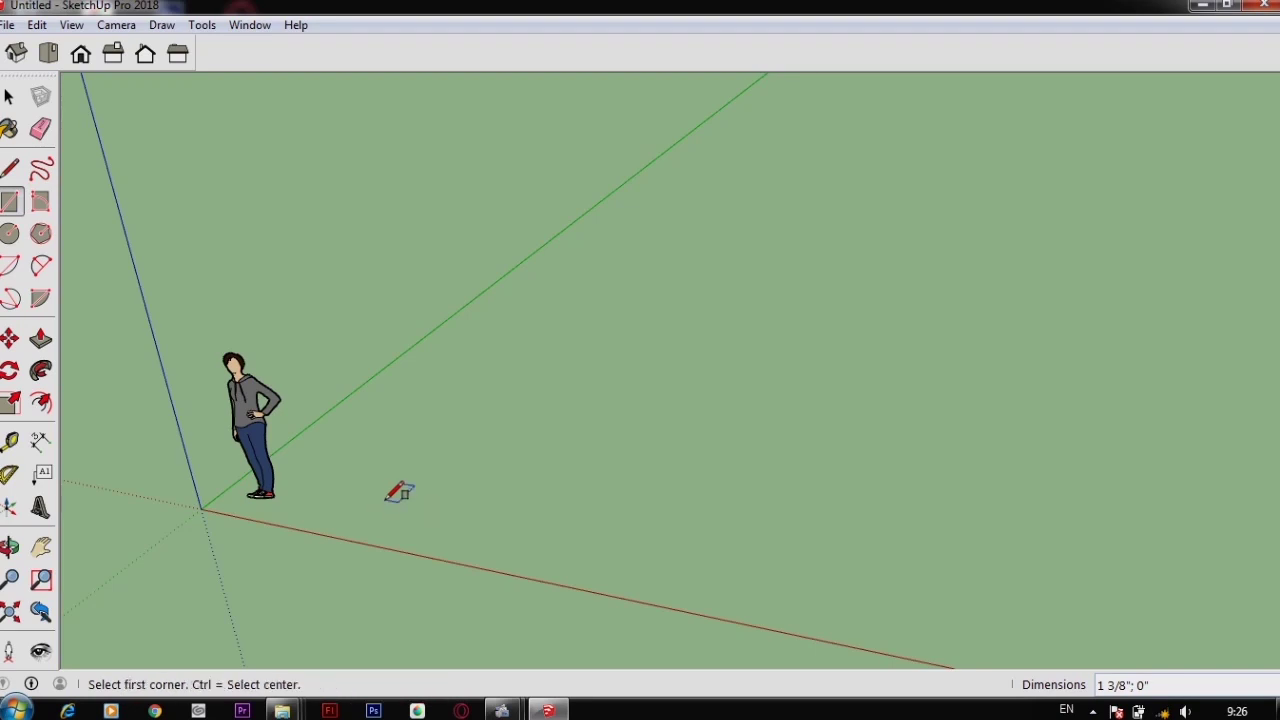
left_click(386, 498)
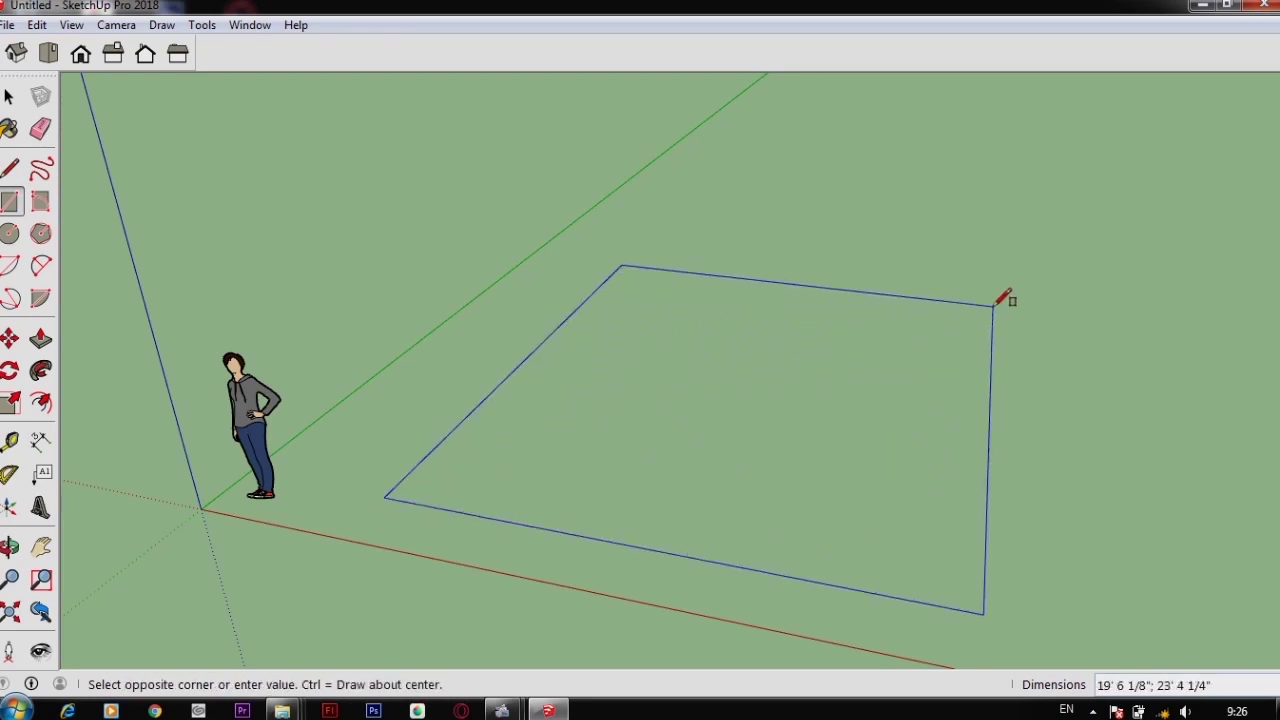
left_click(1048, 283)
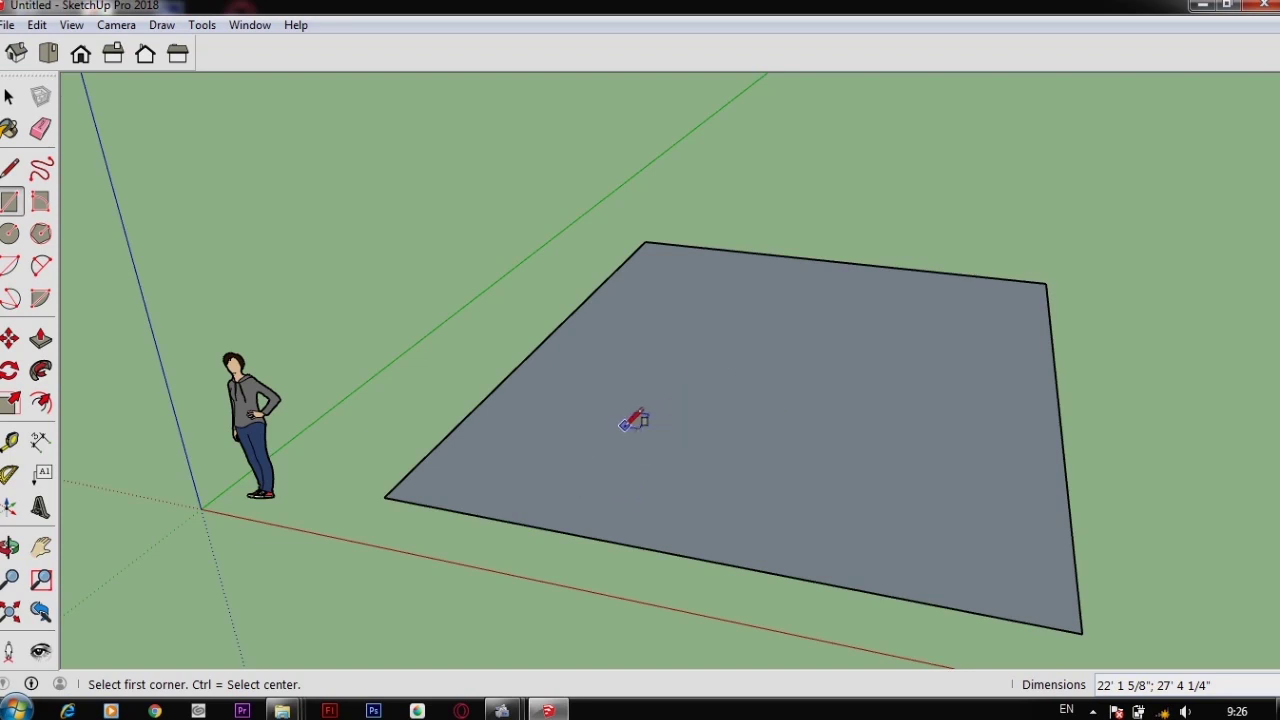
Offset the rectangle's outline inward by about 6" to form a narrow wall border
left_click(40, 402)
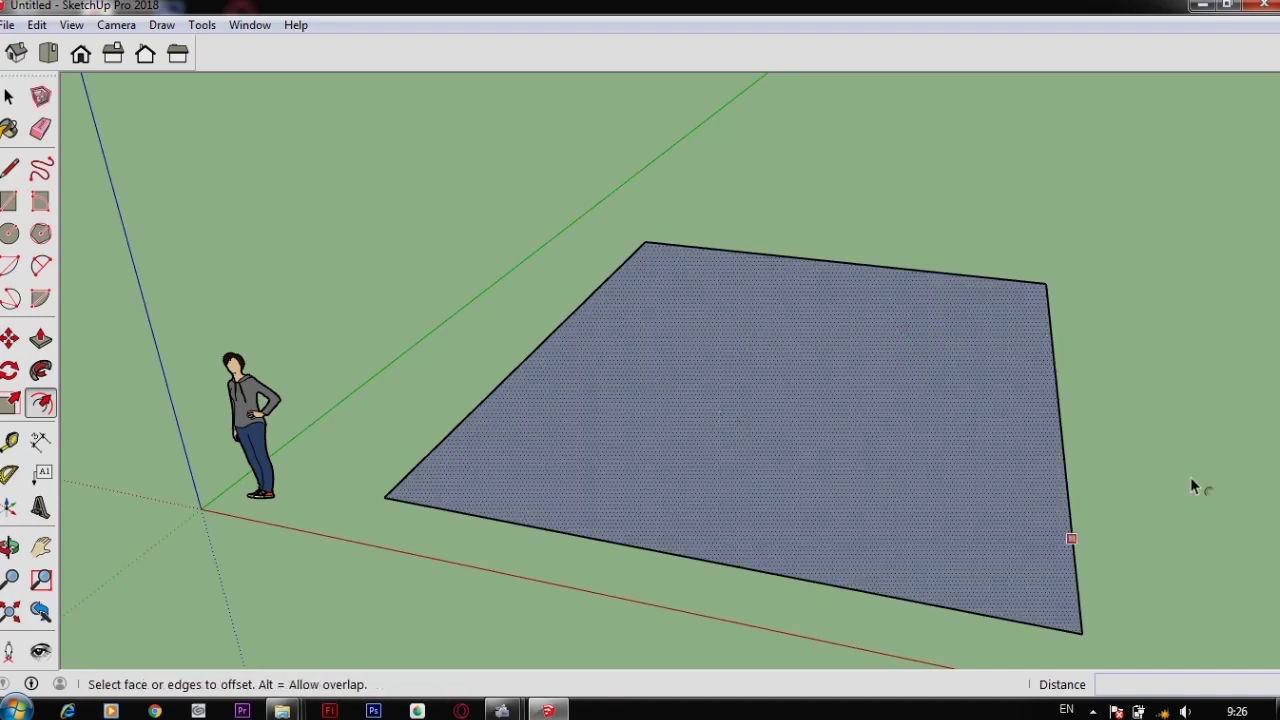
left_click(1066, 510)
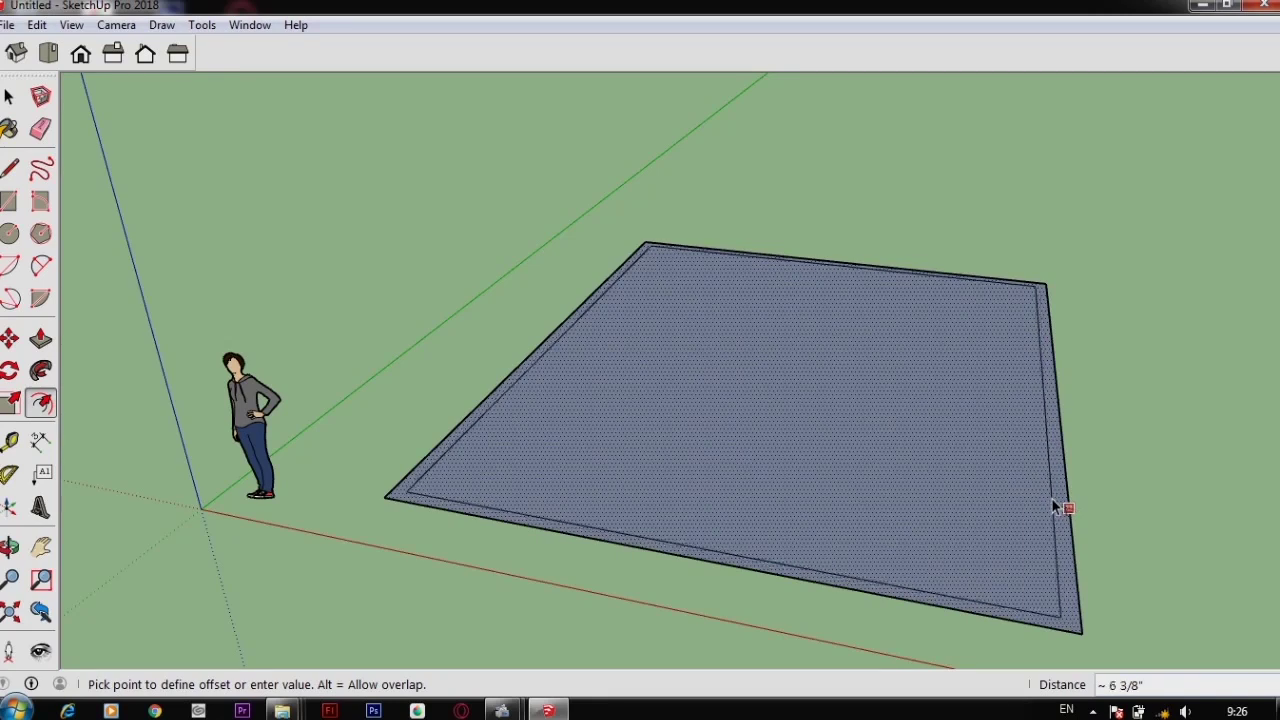
left_click(1055, 500)
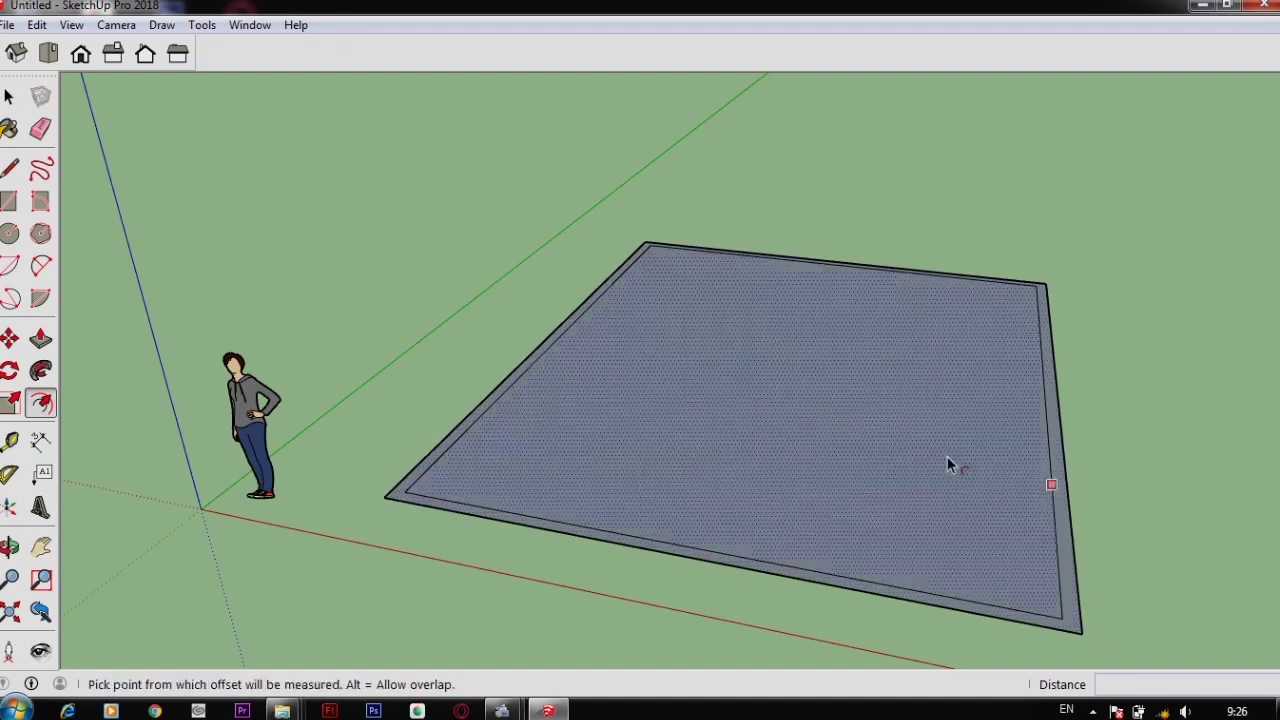
middle_click_drag(767, 479, 698, 441)
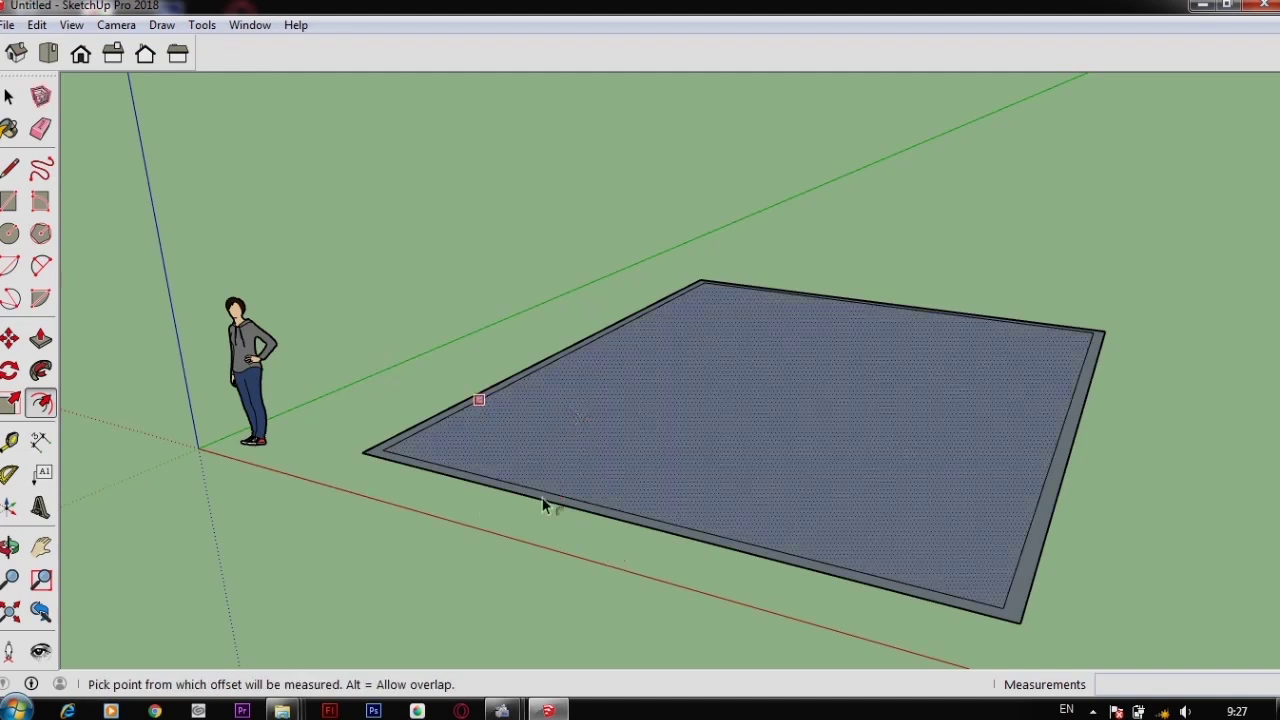
Try raising the large inner face about 6' 3" with Push/Pull, and undo it
left_click(41, 340)
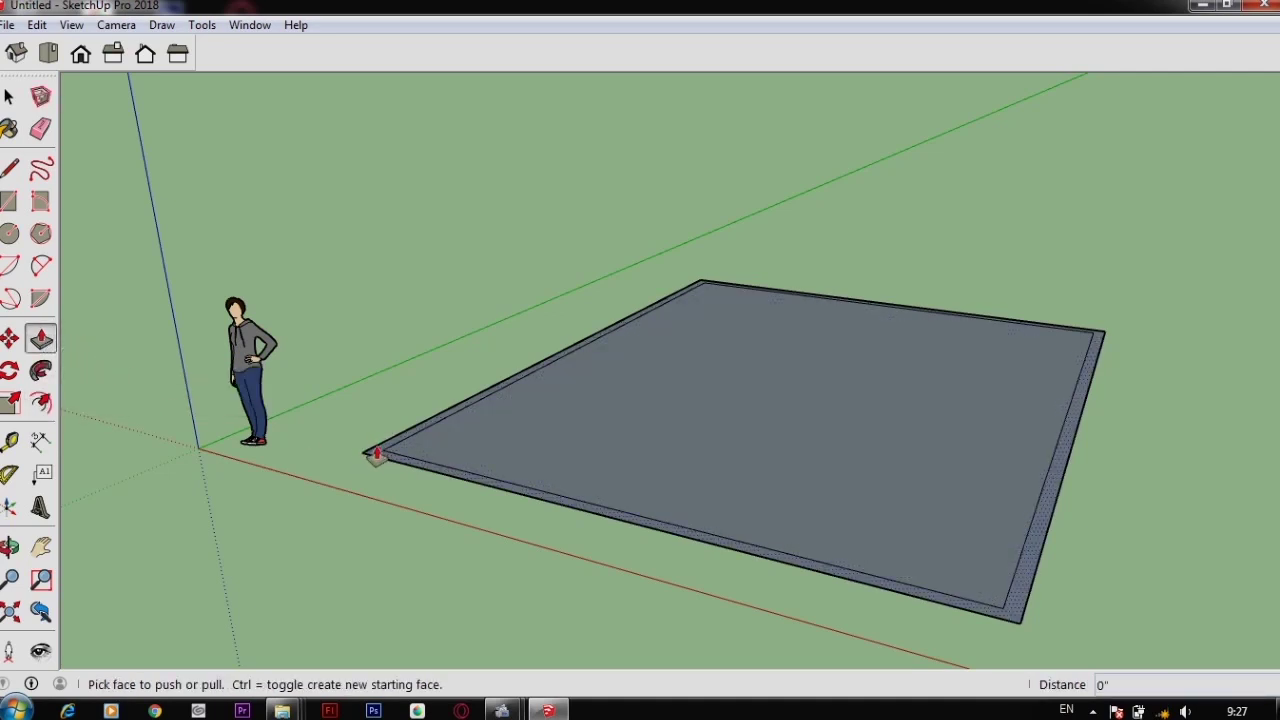
left_click(616, 465)
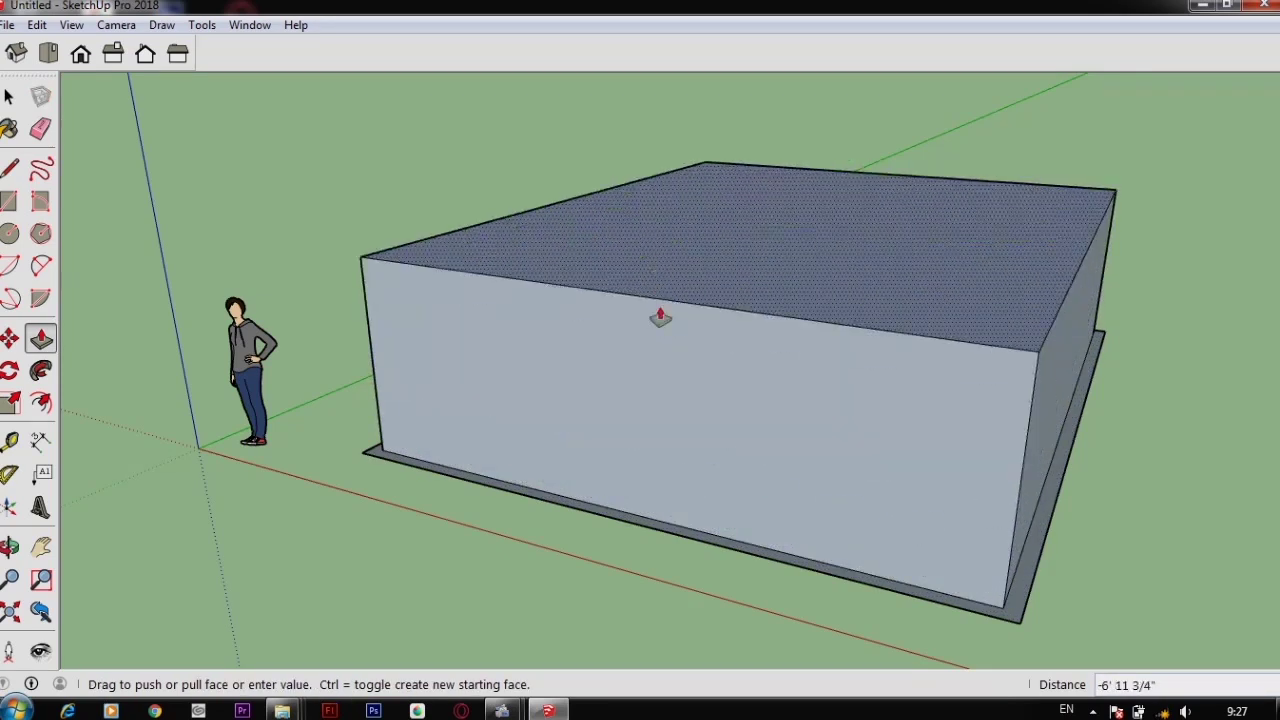
left_click(677, 289)
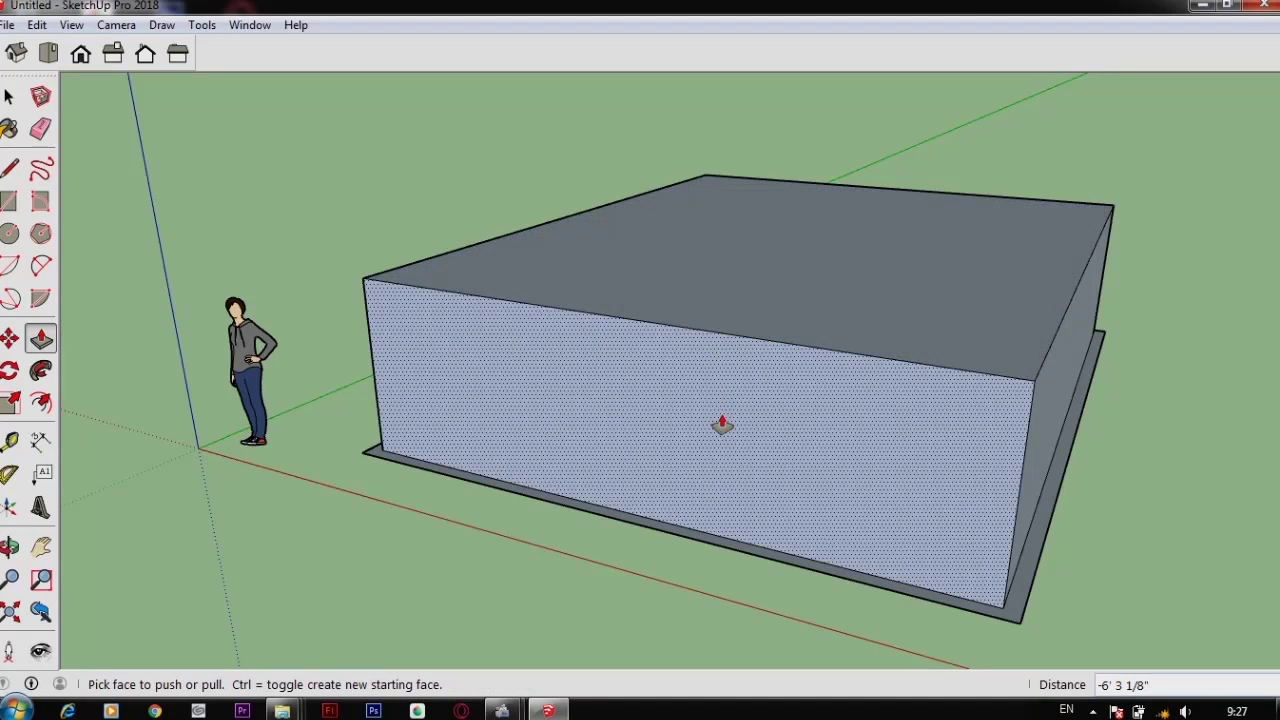
key("ctrl+z")
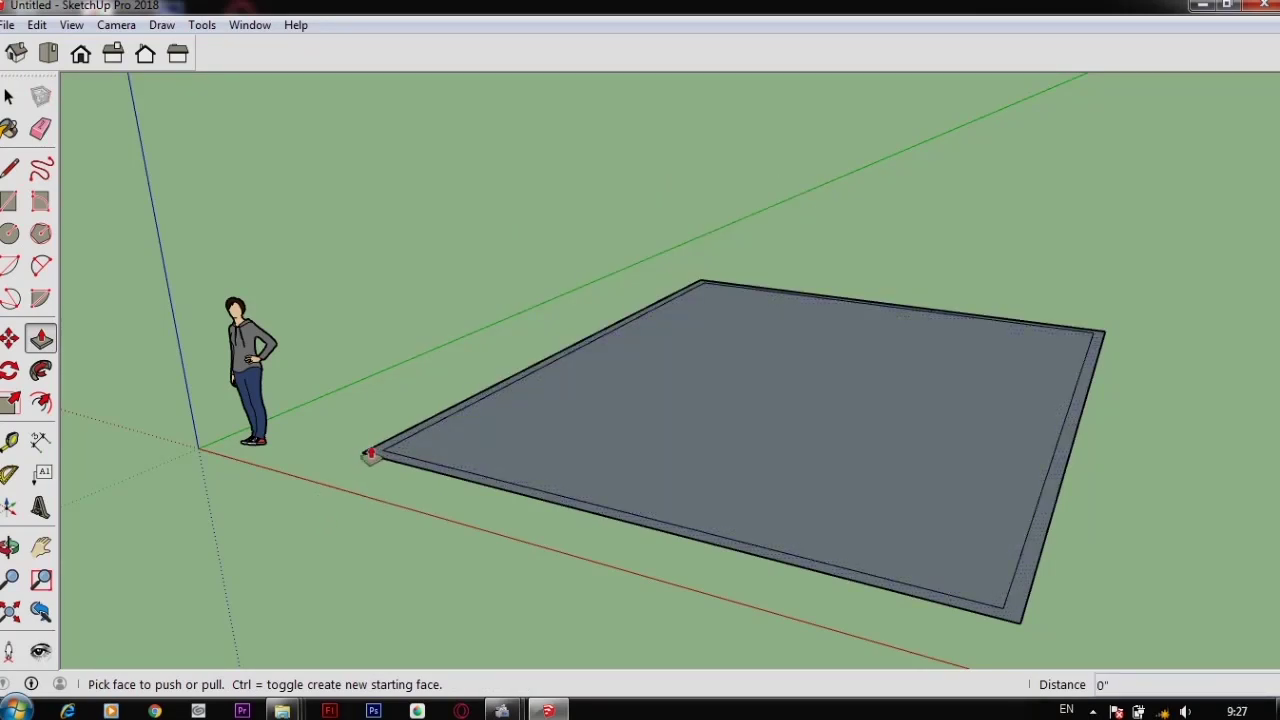
Extrude the narrow border face upward about 10' 4 3/8" with Push/Pull to form four walls
left_click(380, 458)
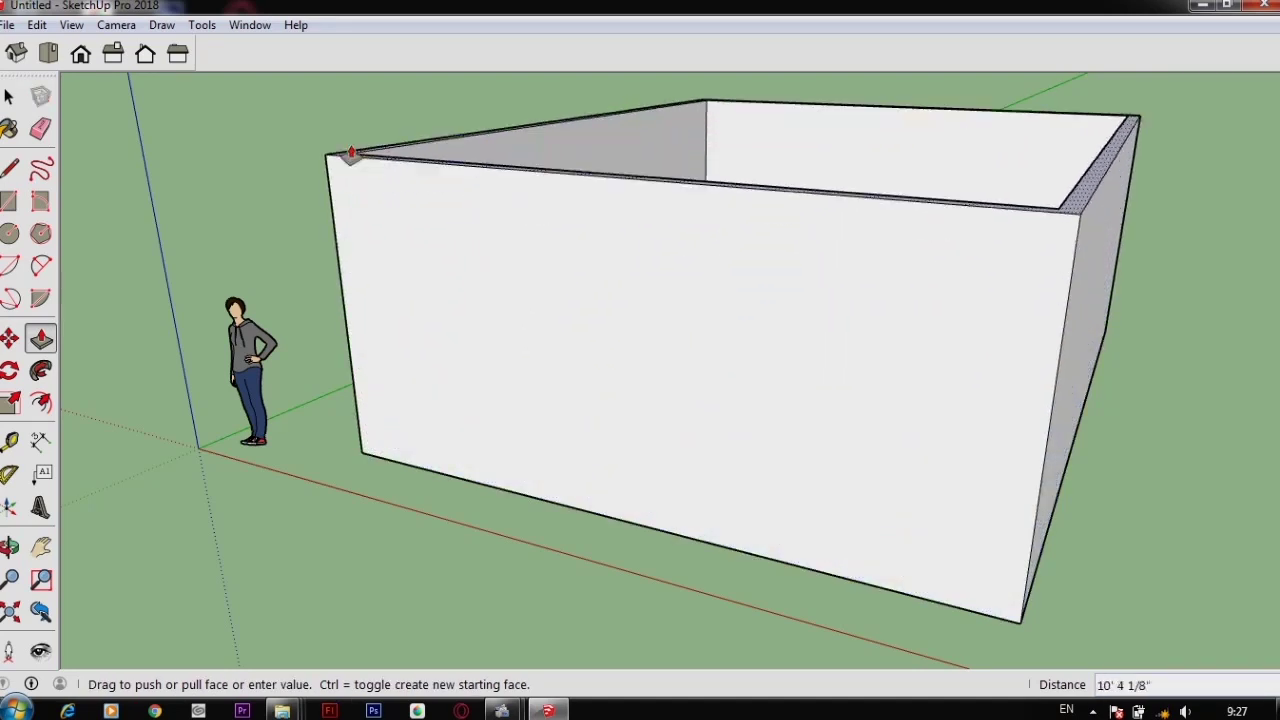
left_click(353, 163)
middle_click_drag(353, 163, 724, 276)
middle_click_drag(785, 463, 812, 404)
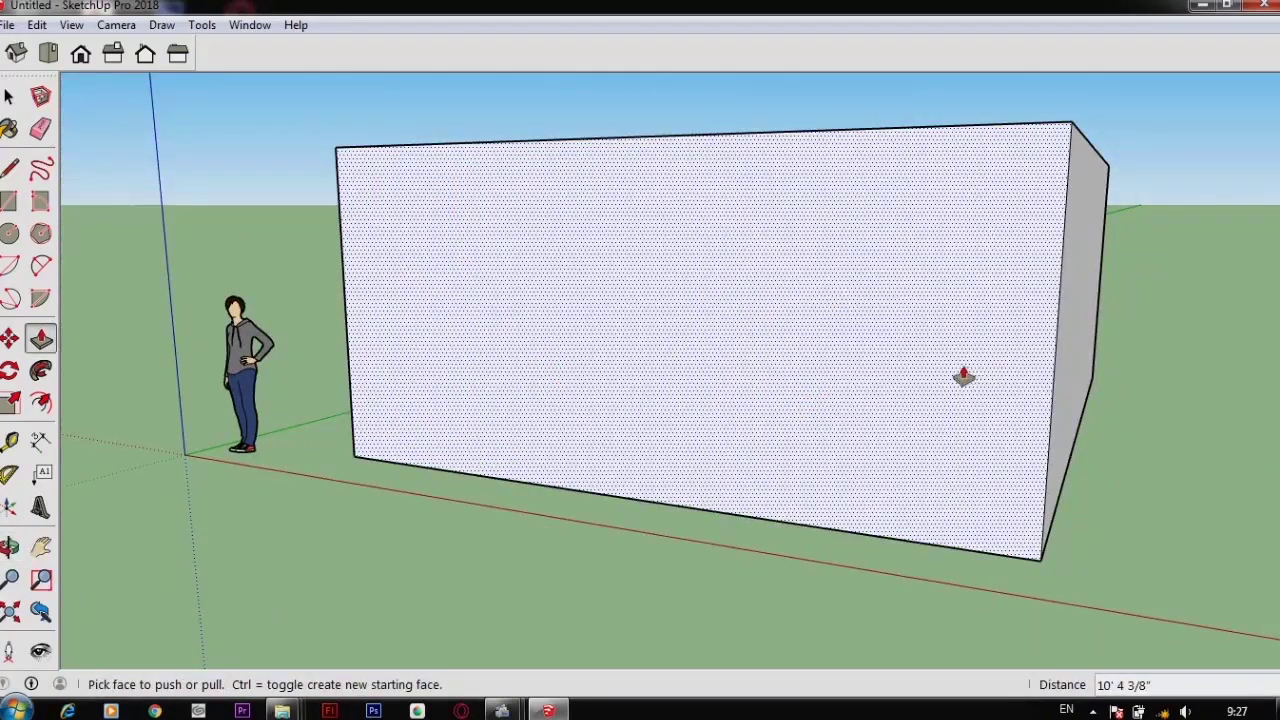
middle_click_drag(700, 380, 640, 396)
middle_click_drag(517, 374, 607, 400)
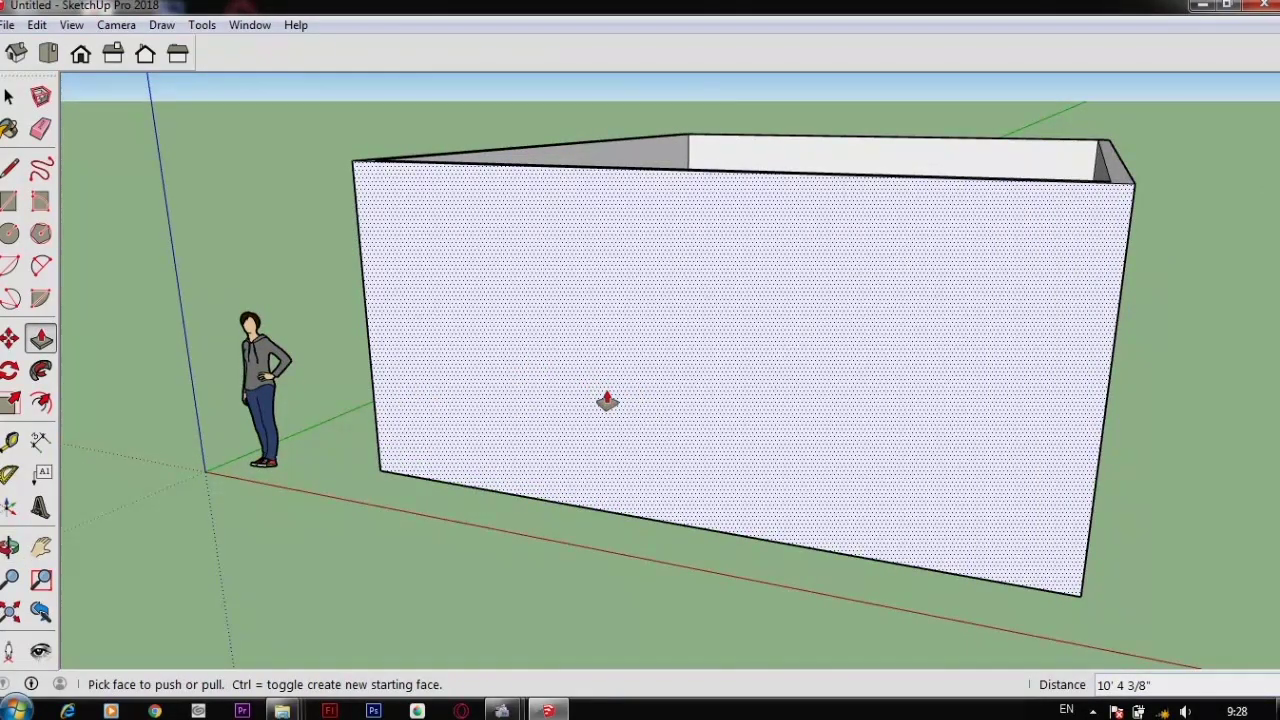
middle_click_drag(754, 414, 580, 404)
middle_click_drag(679, 385, 801, 507)
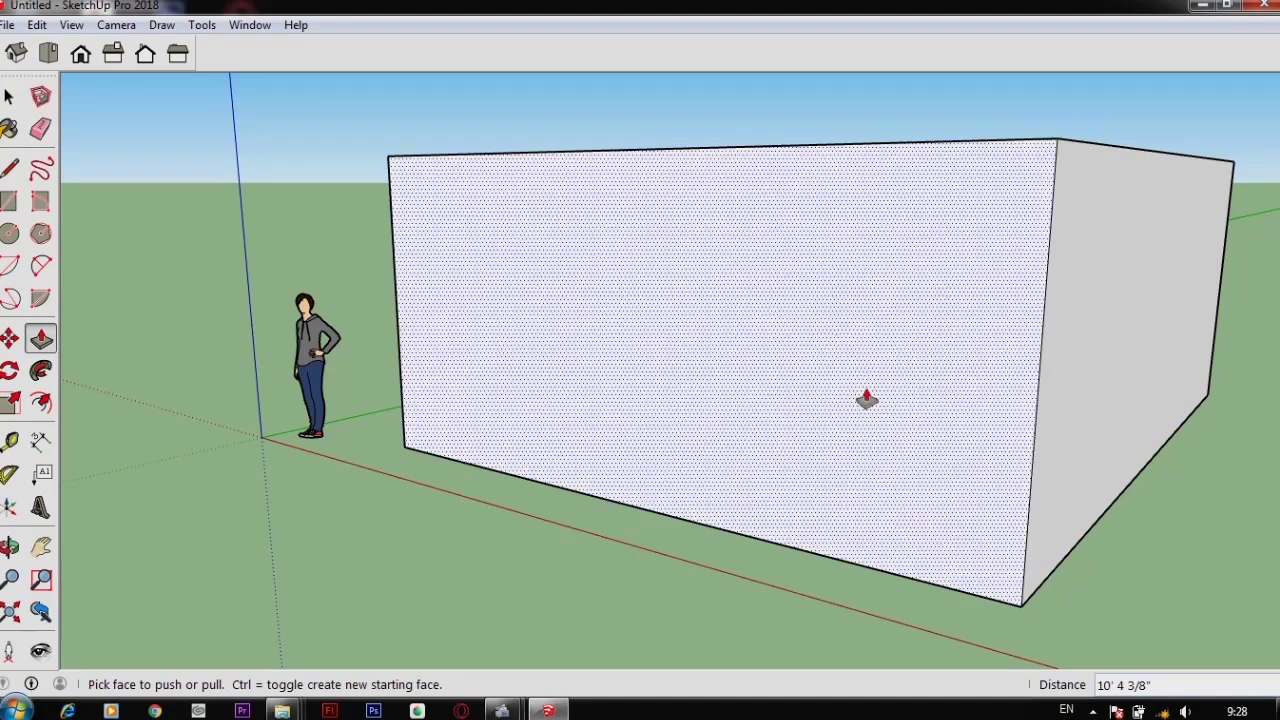
Draw a door rectangle about 4' 1 11/16" wide by 7' 2 5/8" high, rising from the front wall's base edge
scroll(866, 395, "up", 2)
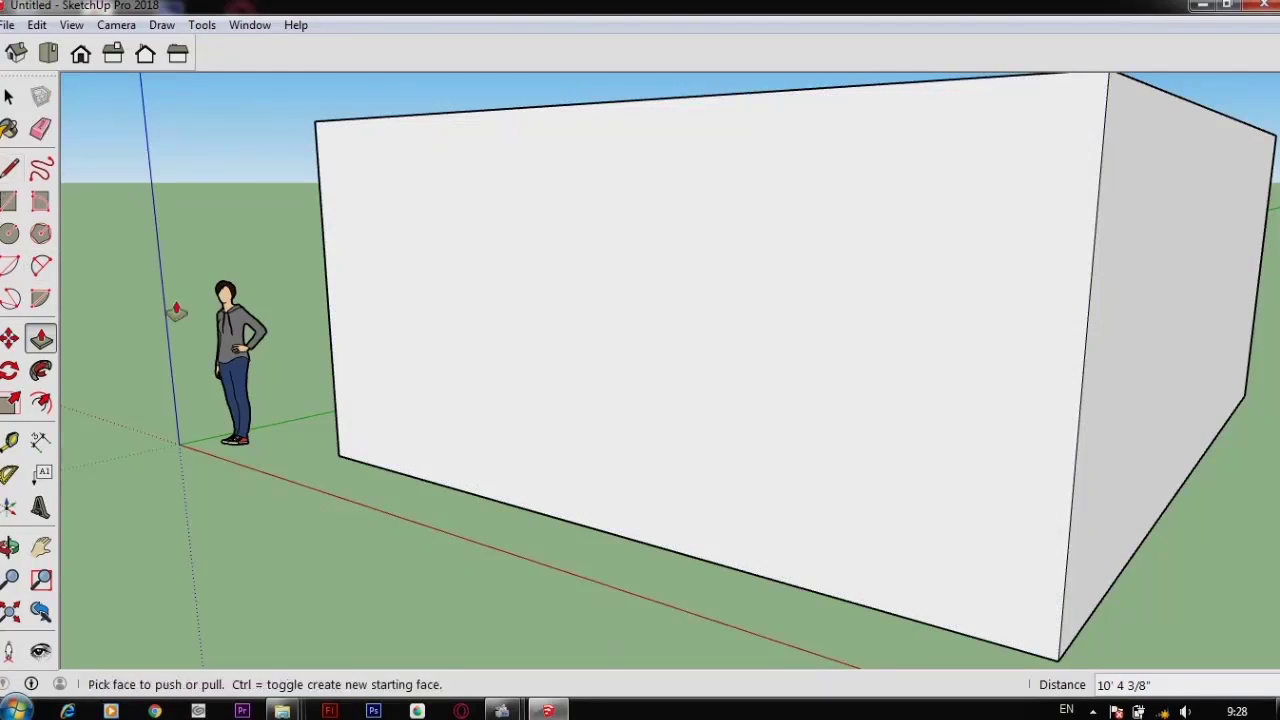
left_click(10, 203)
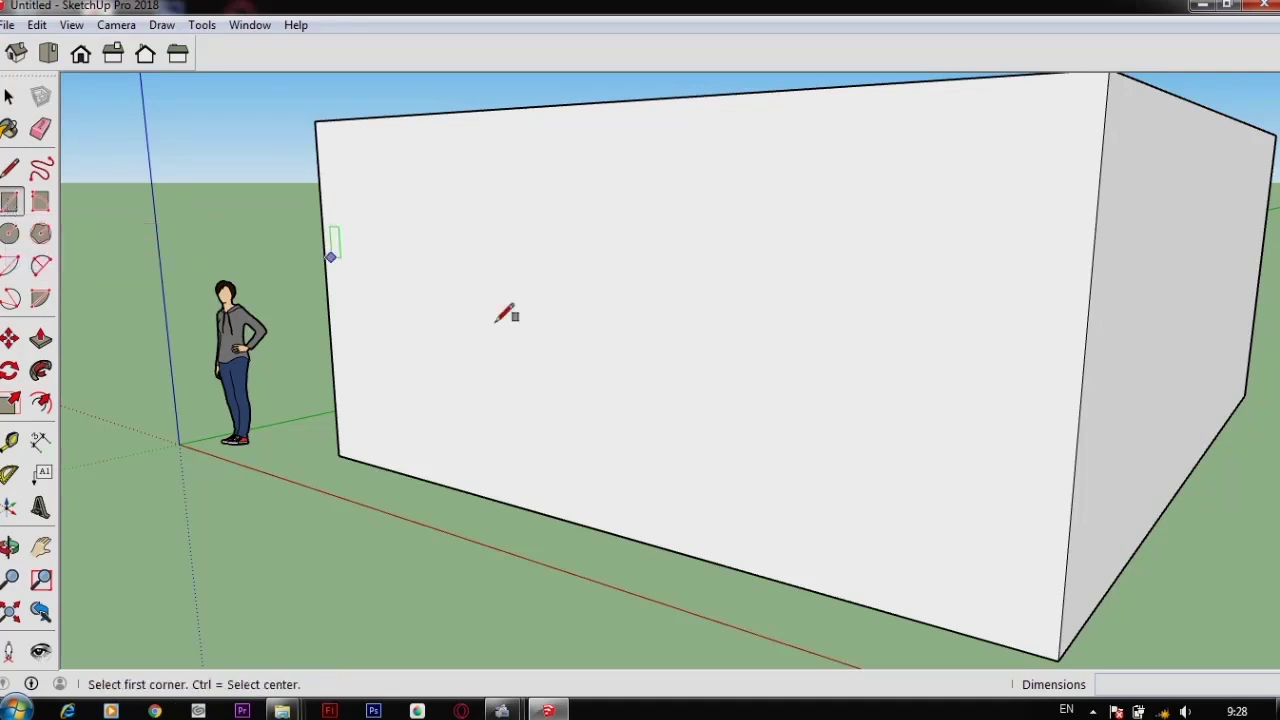
left_click(509, 503)
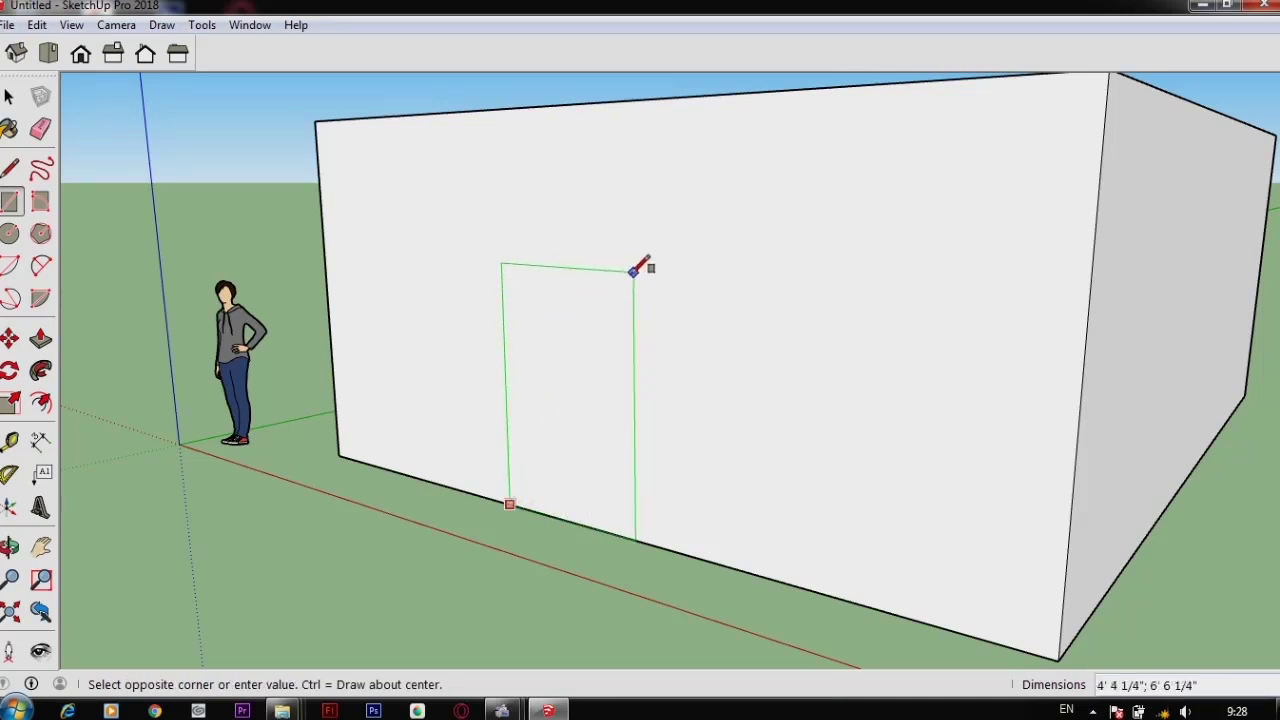
middle_click_drag(622, 224, 792, 238)
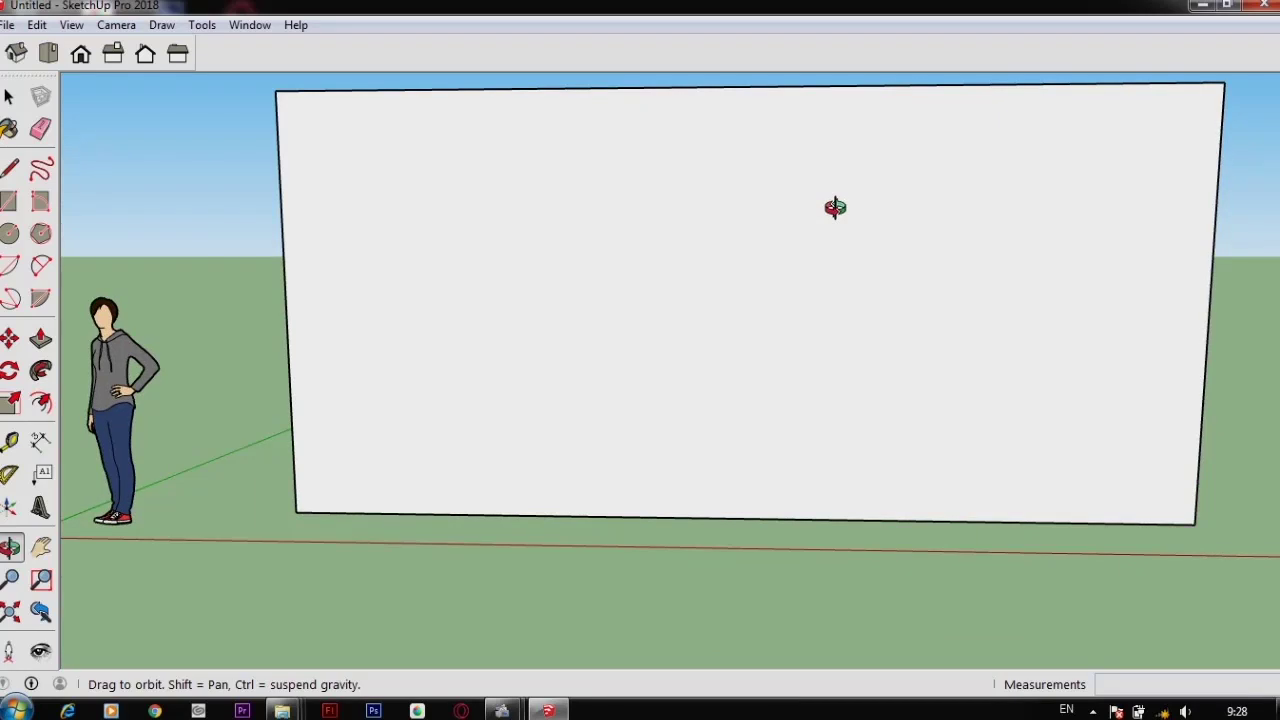
key("r")
left_click(604, 517)
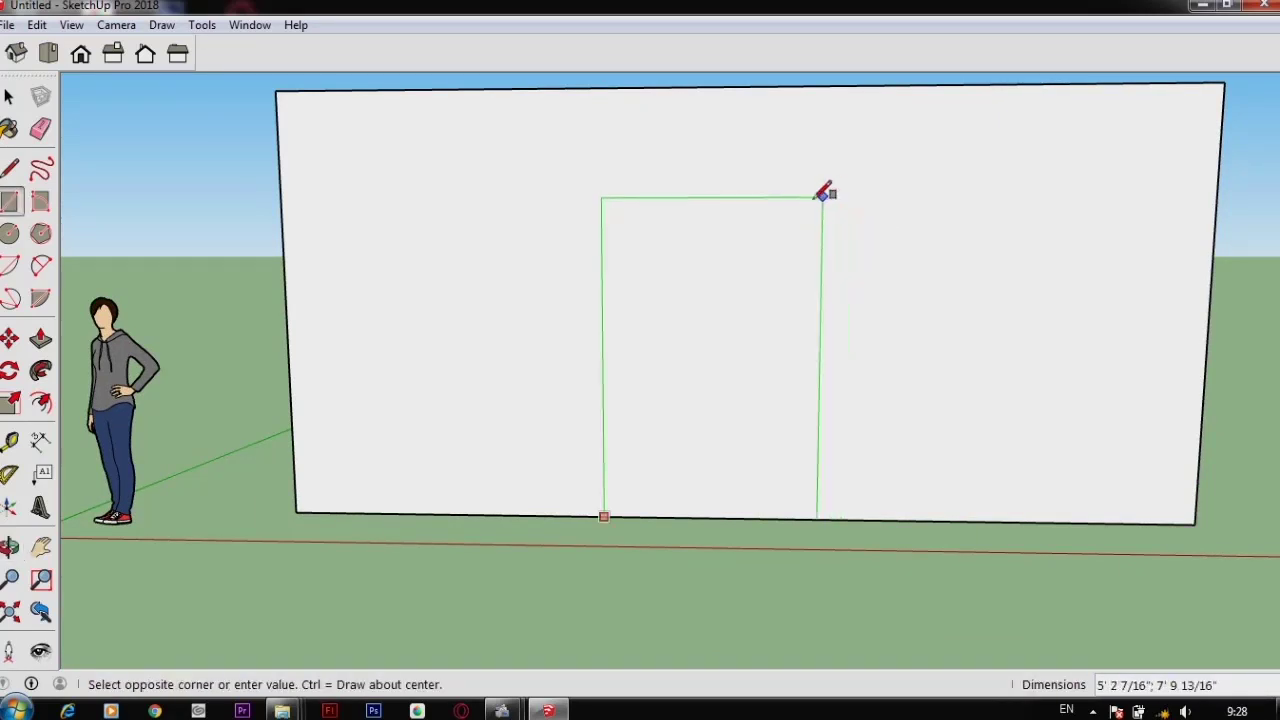
left_click(775, 223)
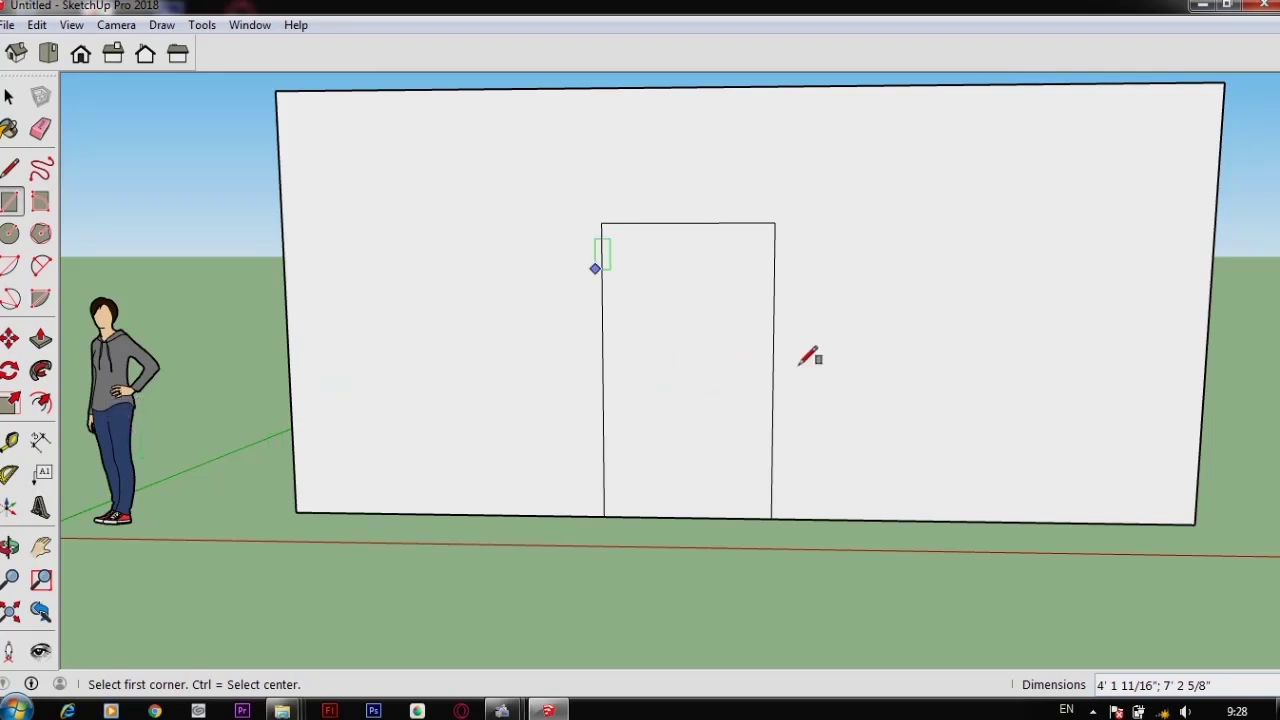
Draw a window rectangle about 3' 5" wide by 4' 8" high on the front wall, just beside the door outline
middle_click_drag(834, 457, 650, 474)
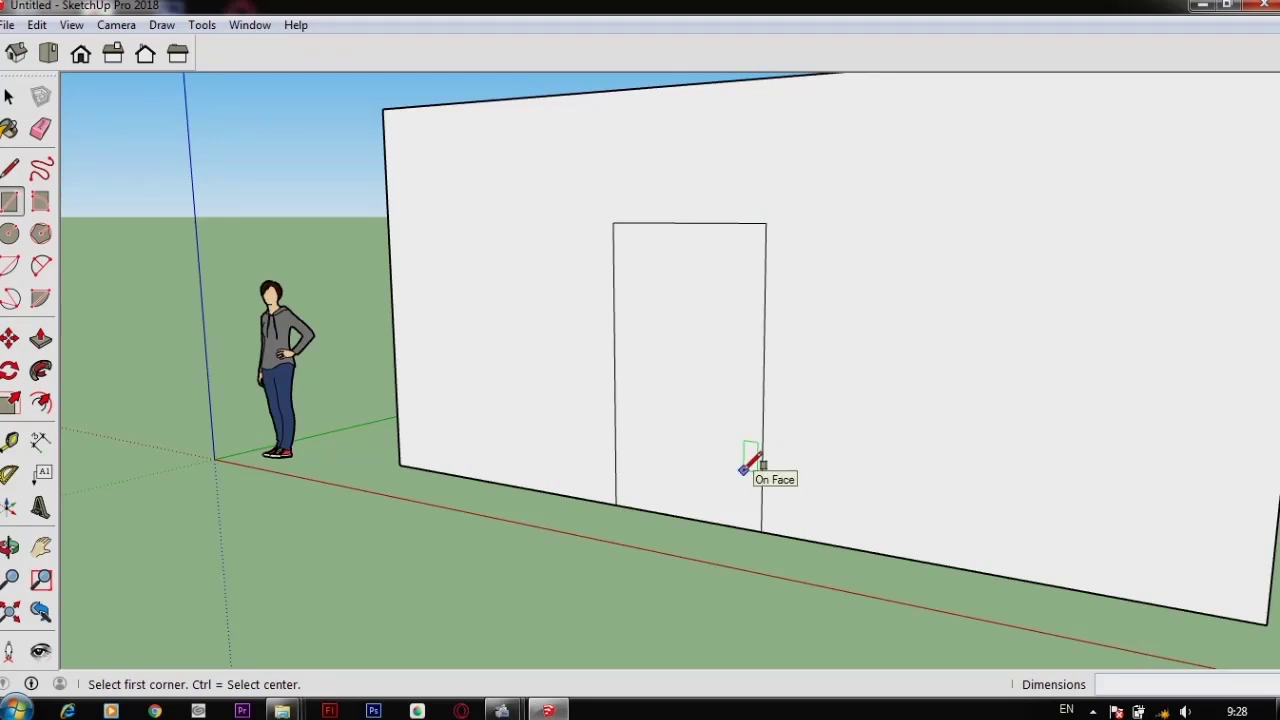
left_click(790, 232)
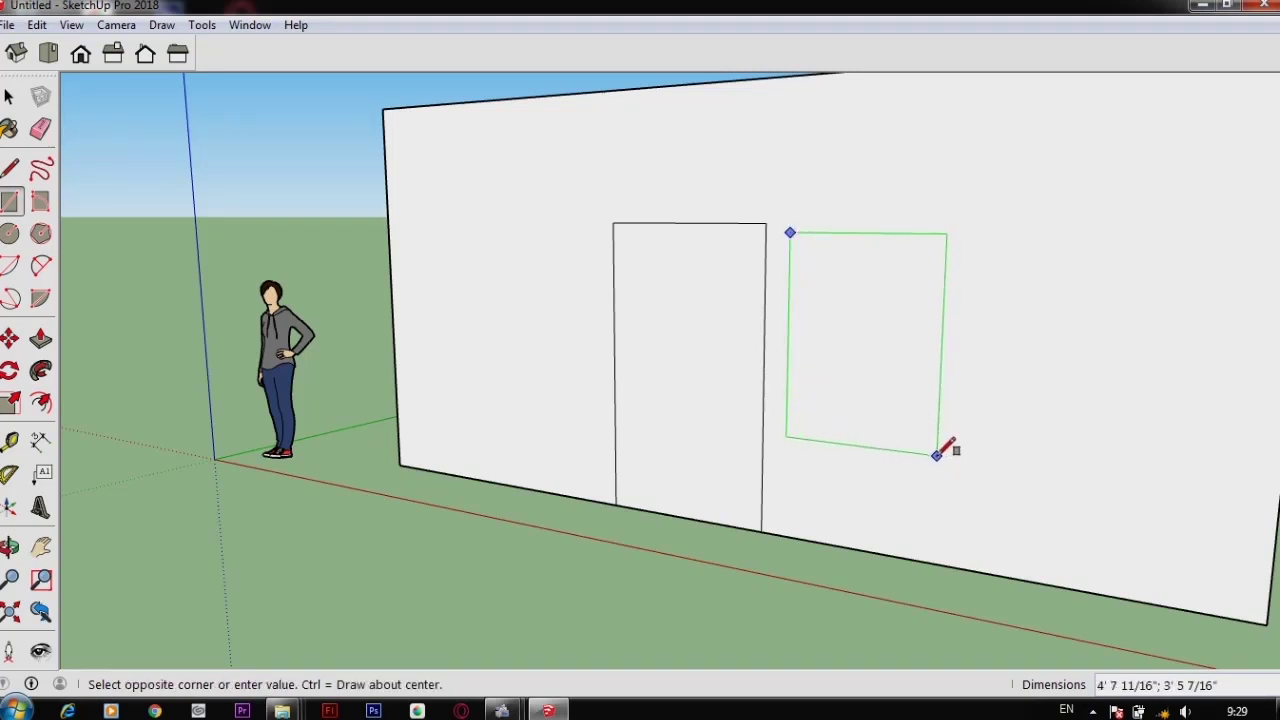
left_click(930, 457)
Offset the window rectangle's outline inward by about 2 1/4" to form a narrow frame
scroll(928, 400, "up", 3)
middle_click_drag(928, 400, 879, 393)
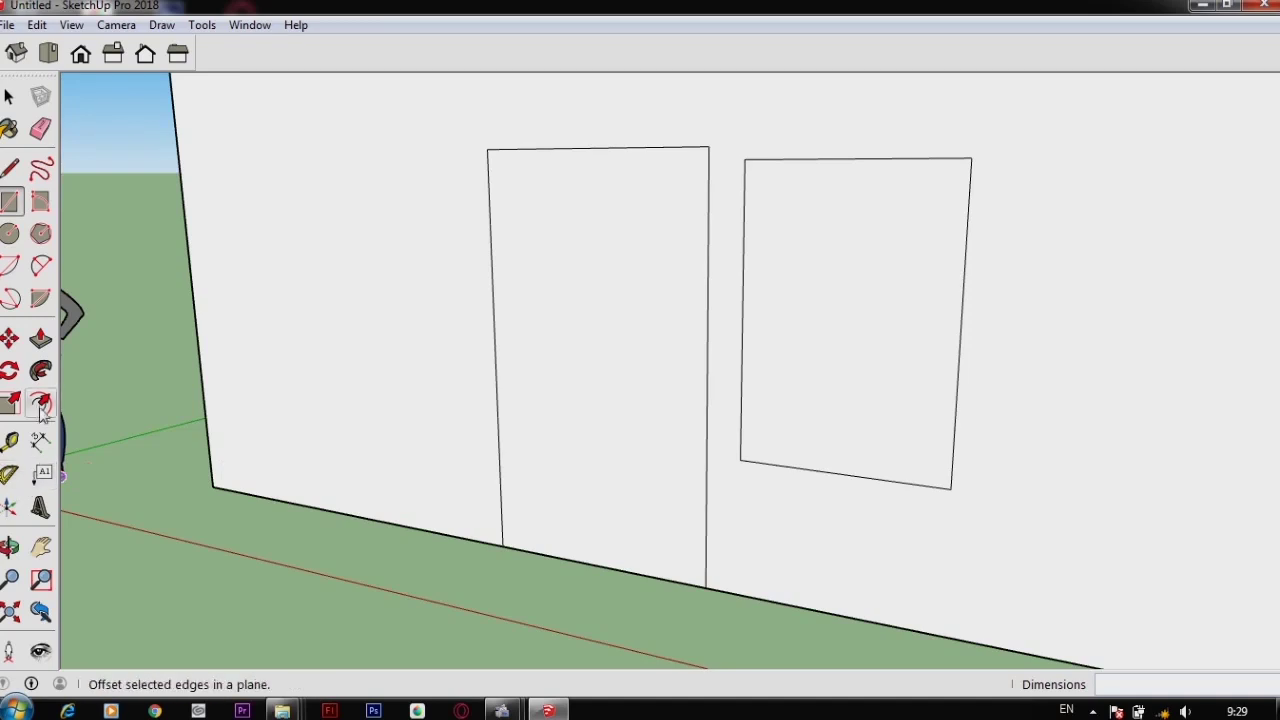
left_click(40, 340)
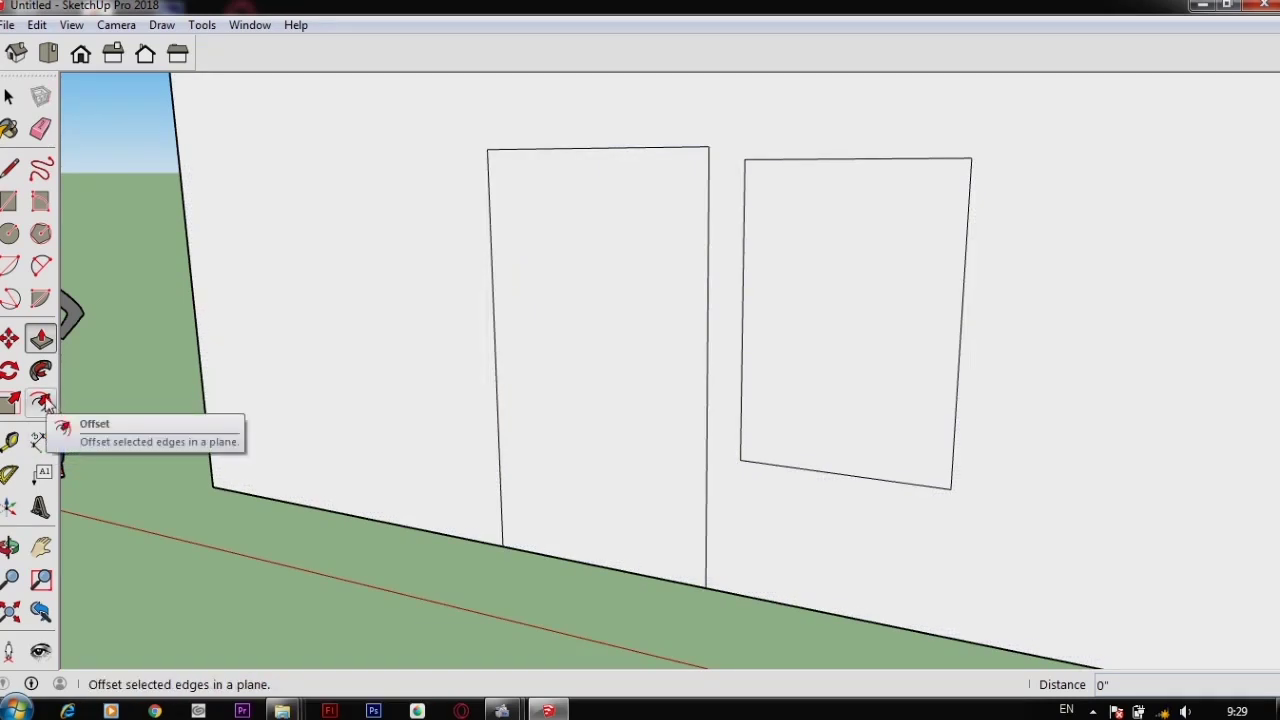
left_click(43, 403)
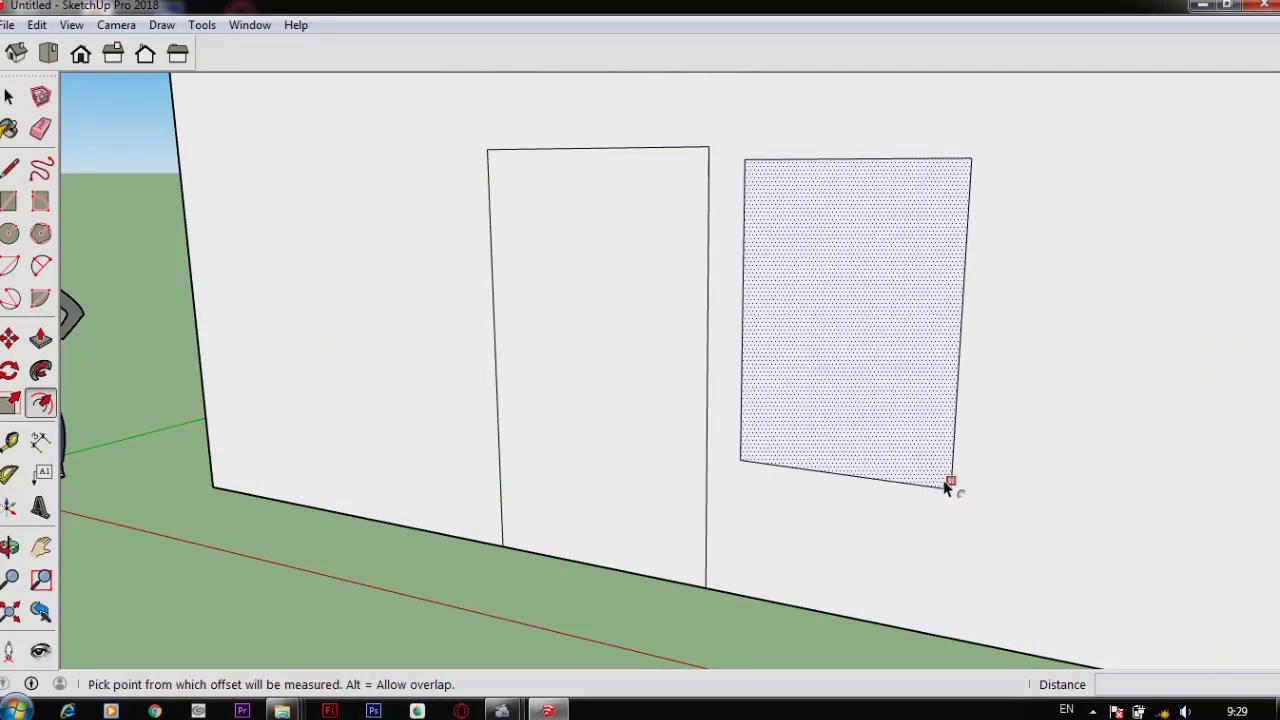
left_click(945, 482)
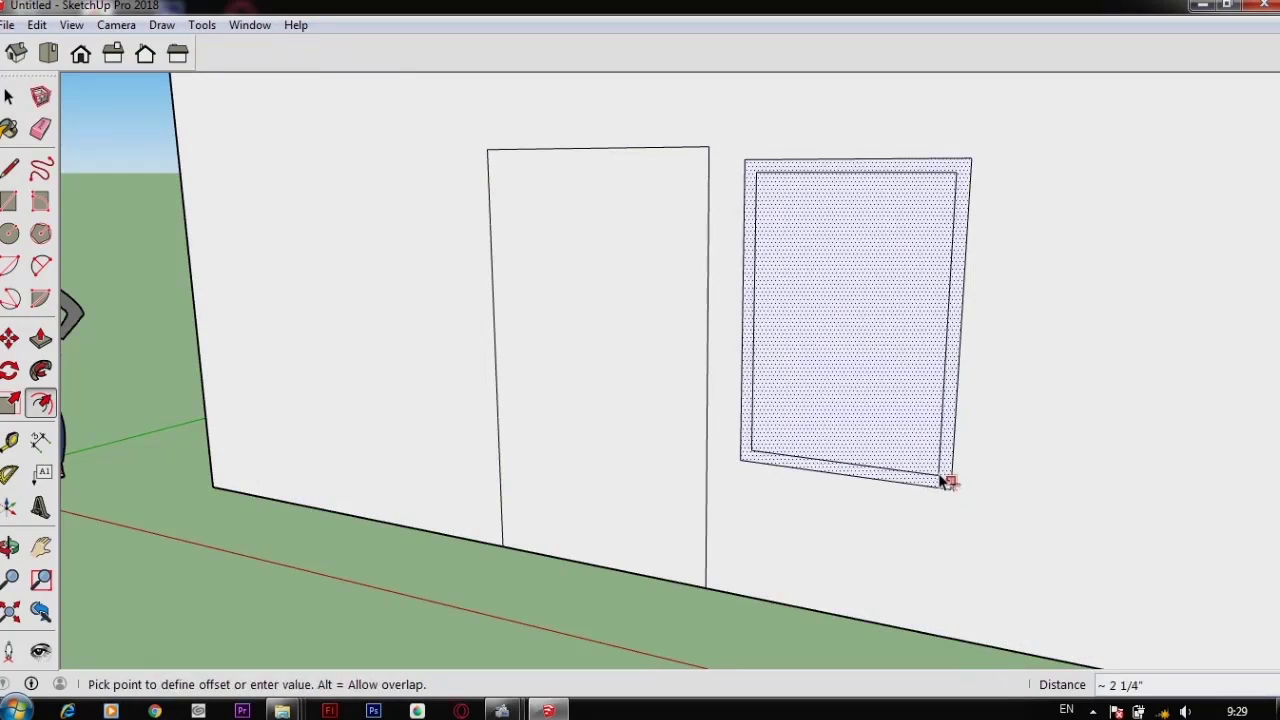
left_click(945, 482)
Paint the window's inner pane with Translucent Glass Blue from the Glass and Mirrors materials
scroll(988, 398, "up", 2)
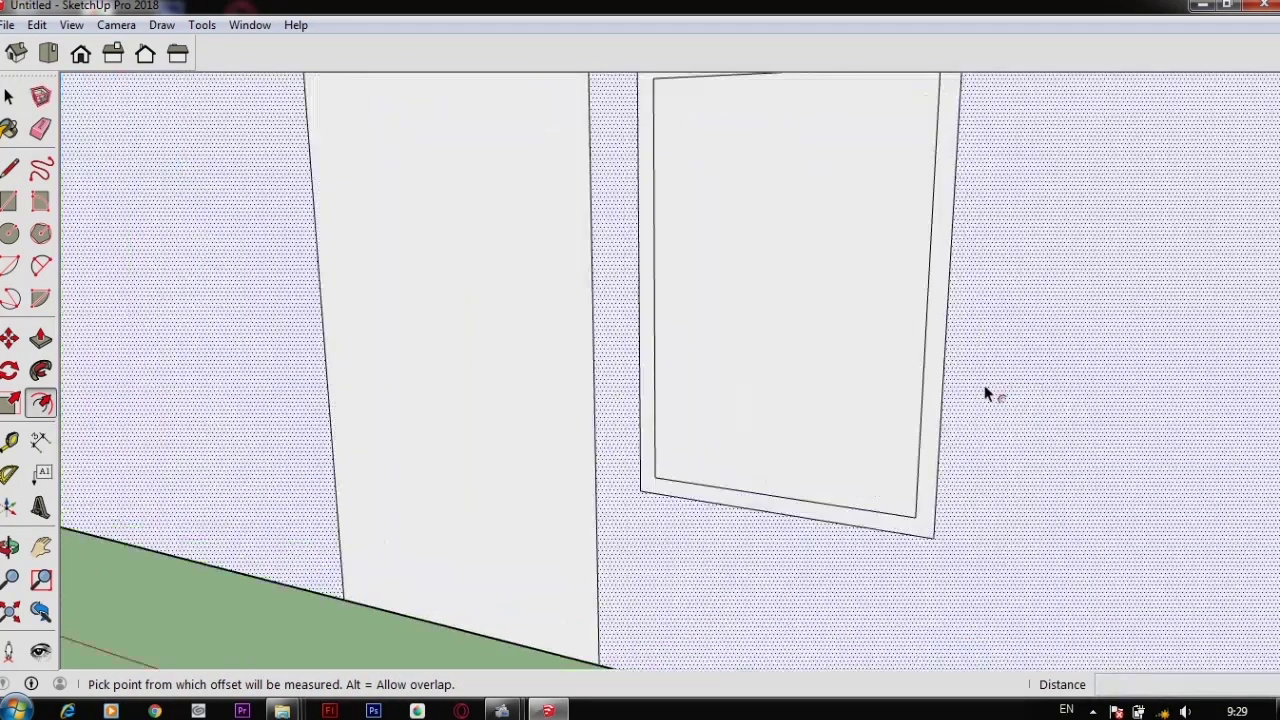
middle_click_drag(757, 394, 706, 417)
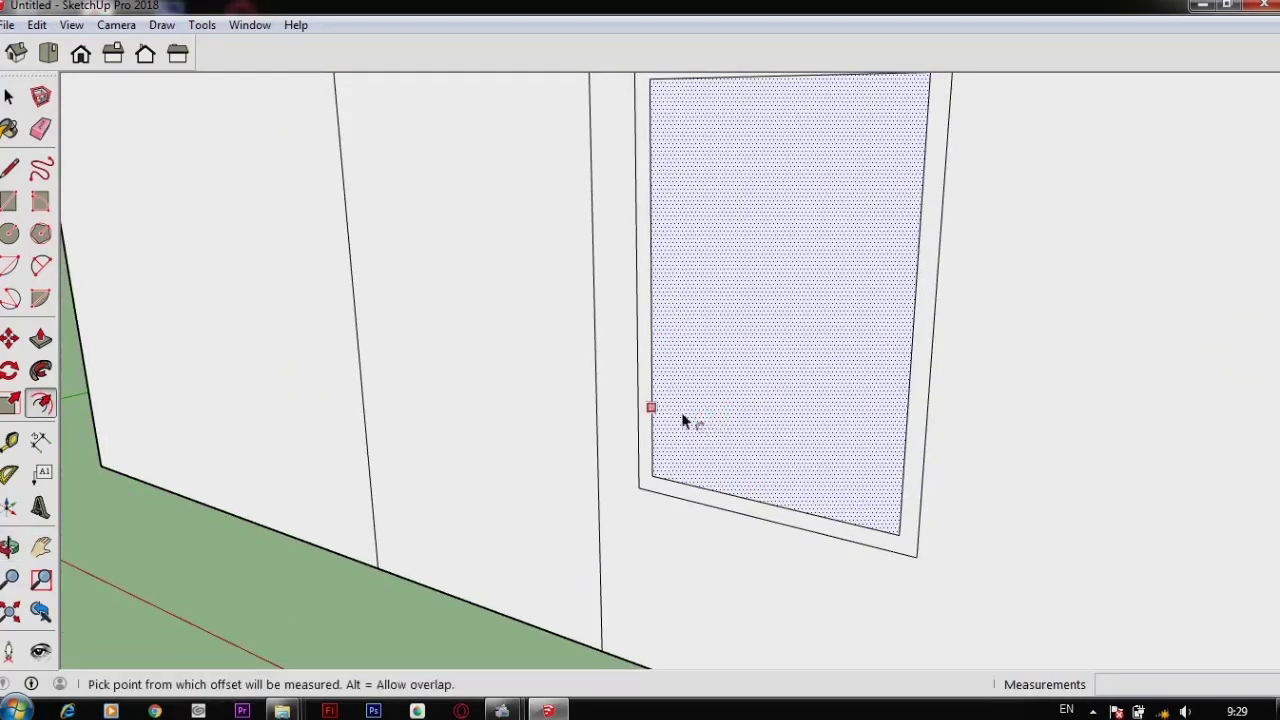
left_click(9, 131)
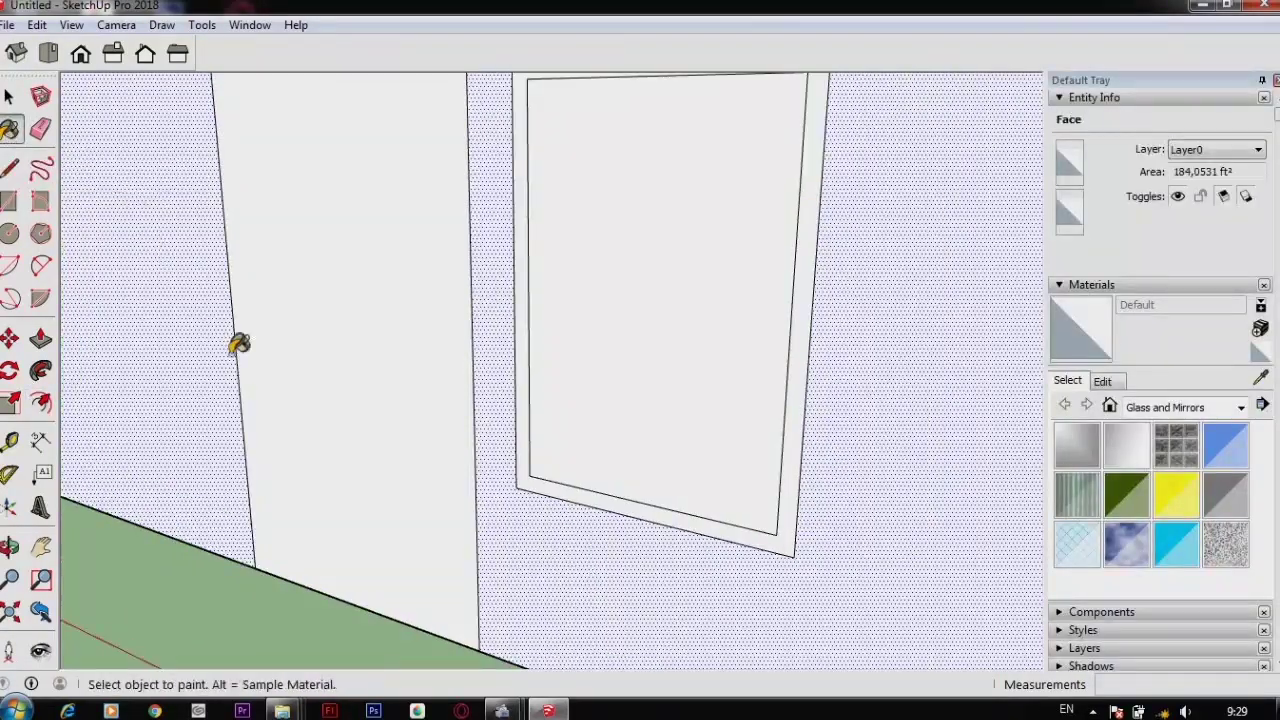
left_click(1195, 412)
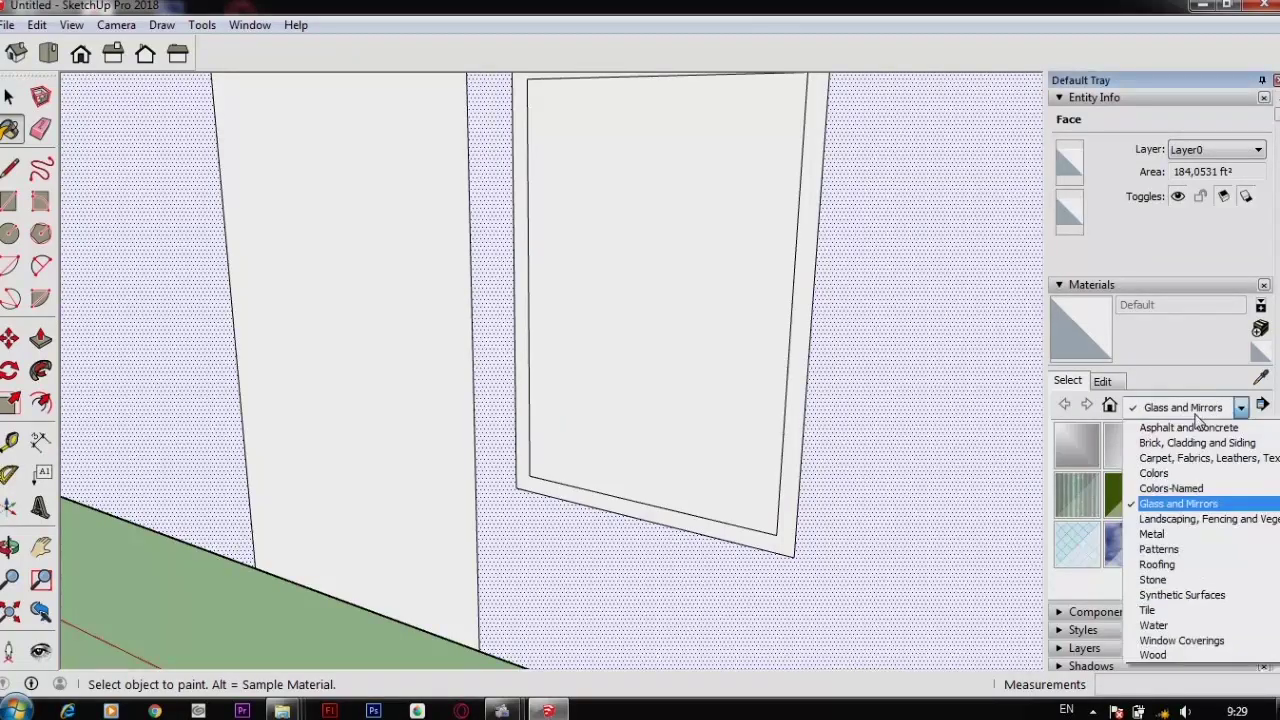
left_click(1152, 506)
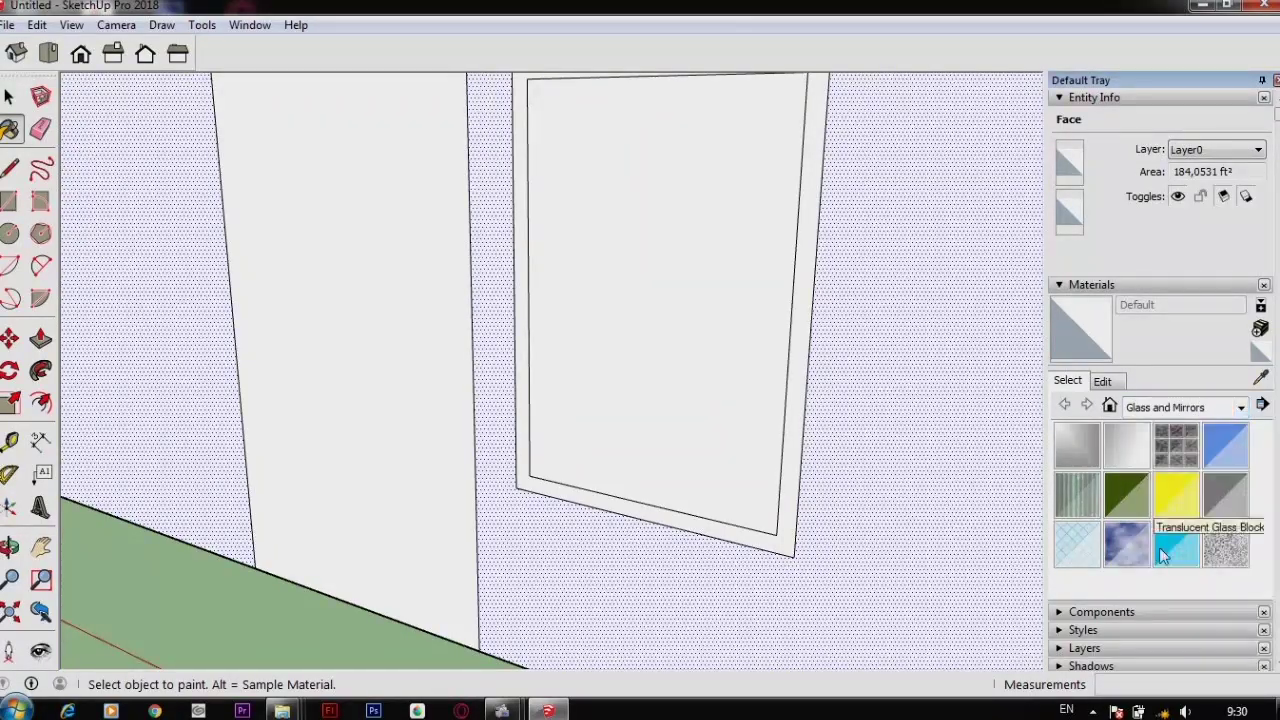
left_click(1183, 407)
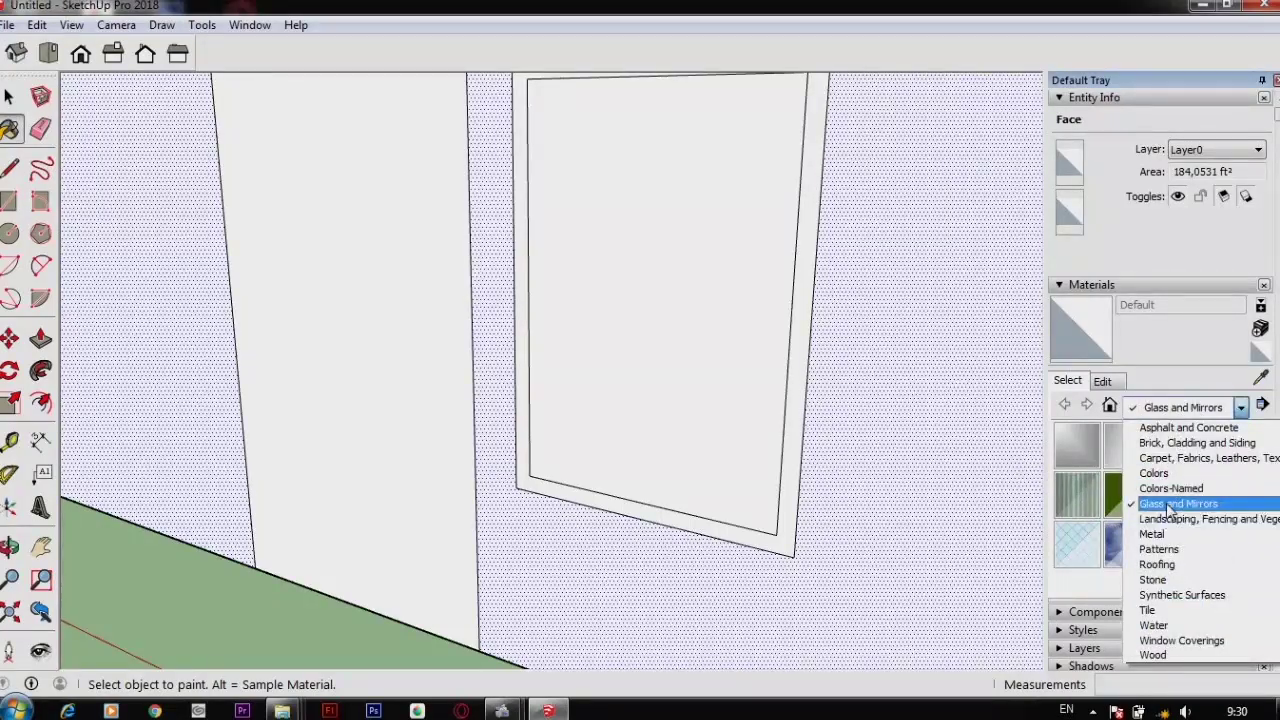
left_click(1178, 504)
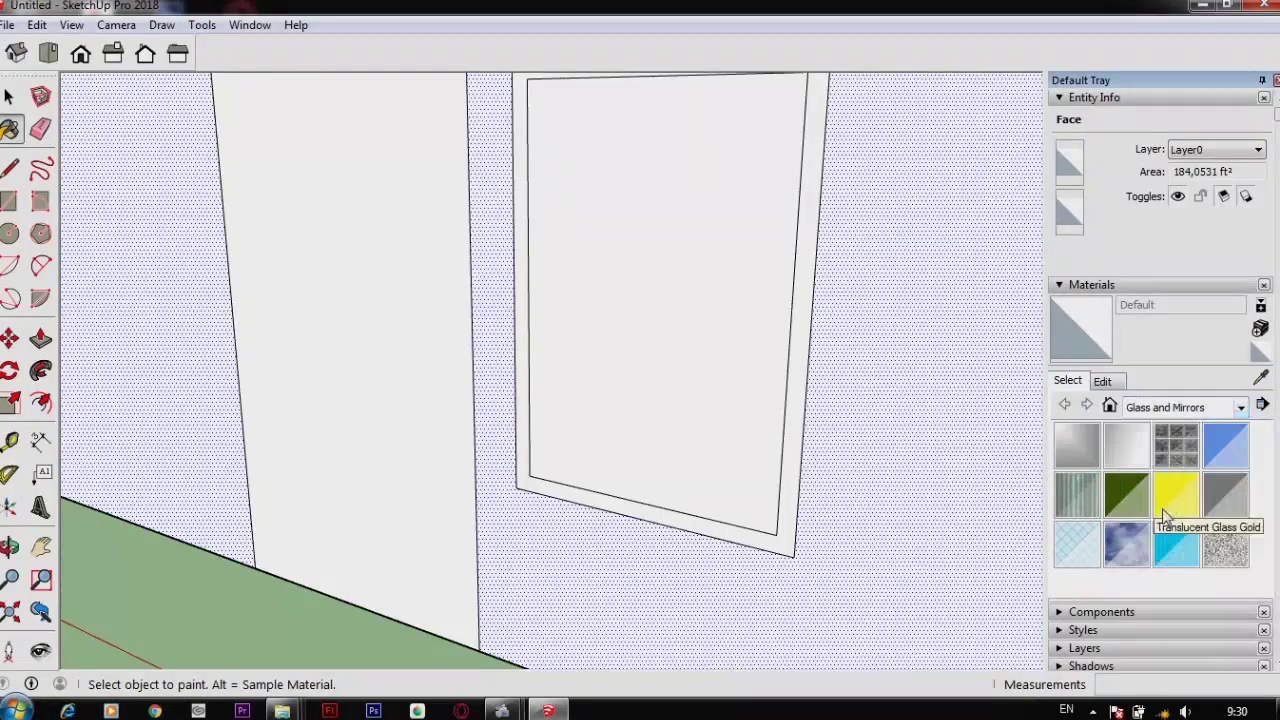
left_click(1220, 455)
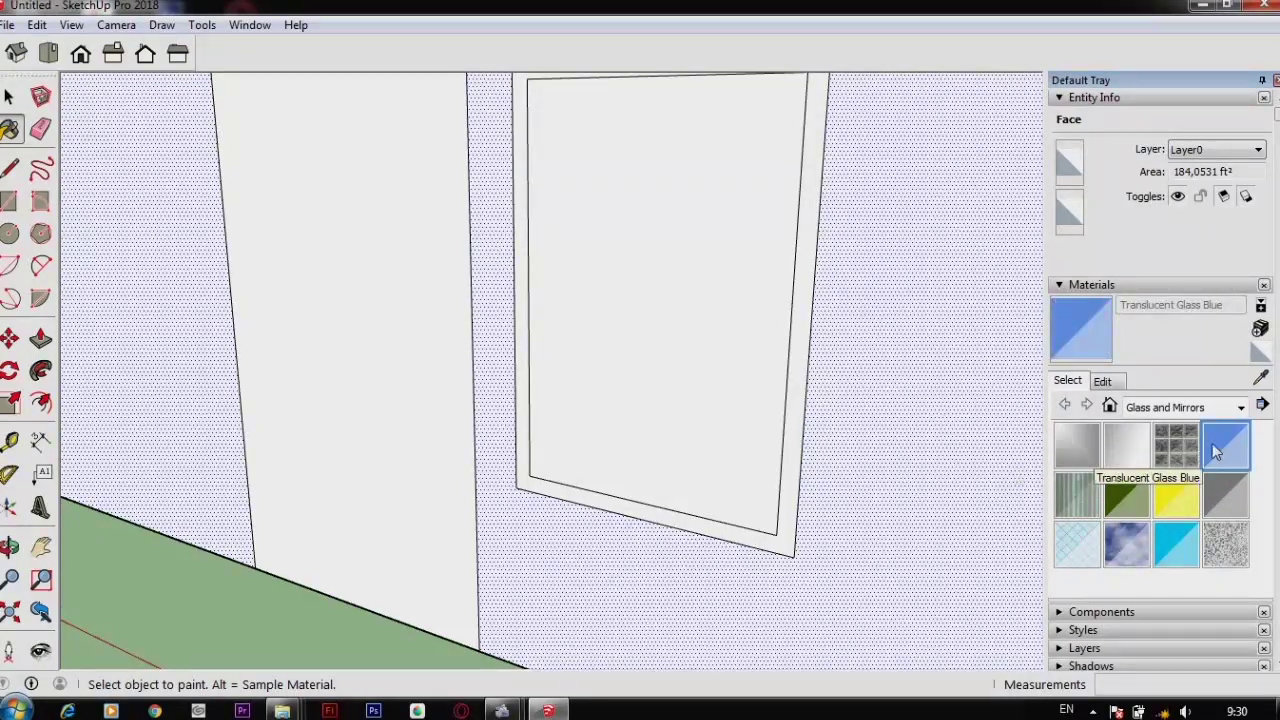
left_click(669, 333)
Examine the painted window pane and the front wall from close up and from farther away
key("o")
mouse_move(666, 334)
left_mouse_down()
mouse_move(529, 337)
mouse_move(493, 308)
mouse_move(674, 351)
mouse_move(614, 380)
left_mouse_up()
key("b")
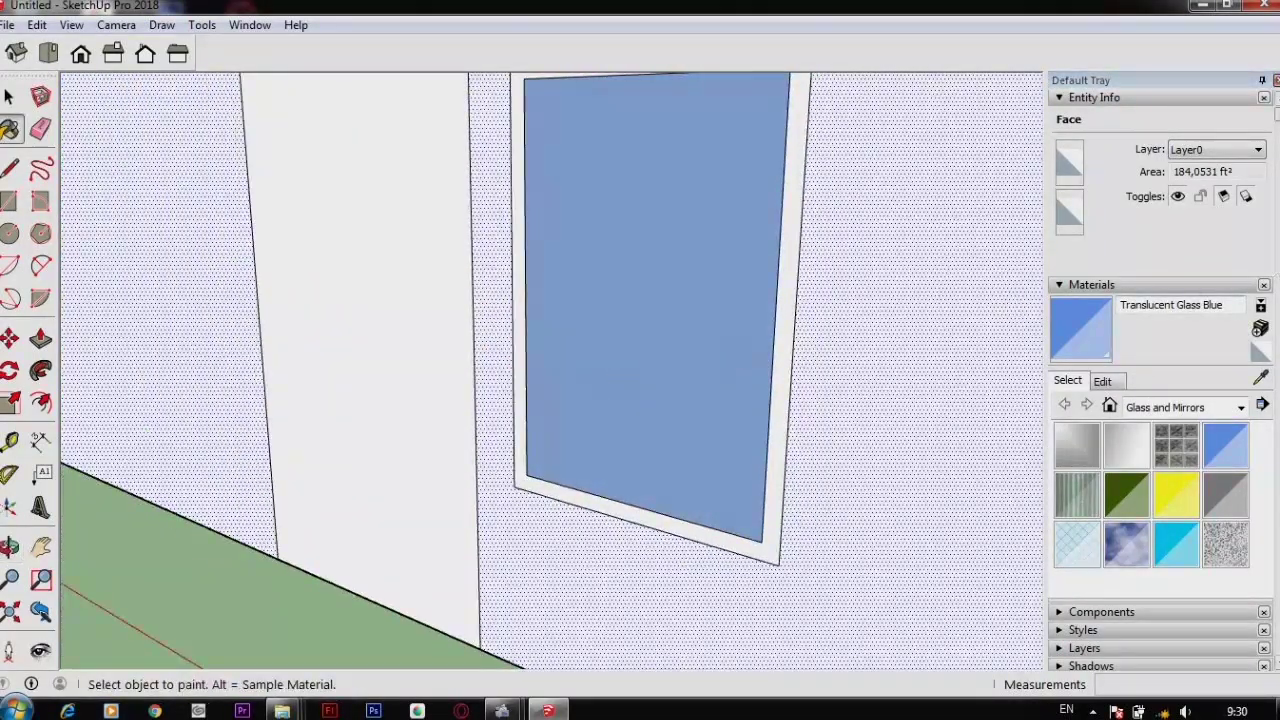
scroll(810, 372, "down", 5)
key("o")
mouse_move(809, 374)
left_mouse_down()
mouse_move(808, 385)
mouse_move(911, 297)
mouse_move(723, 429)
left_mouse_up()
key("b")
scroll(723, 417, "up", 2)
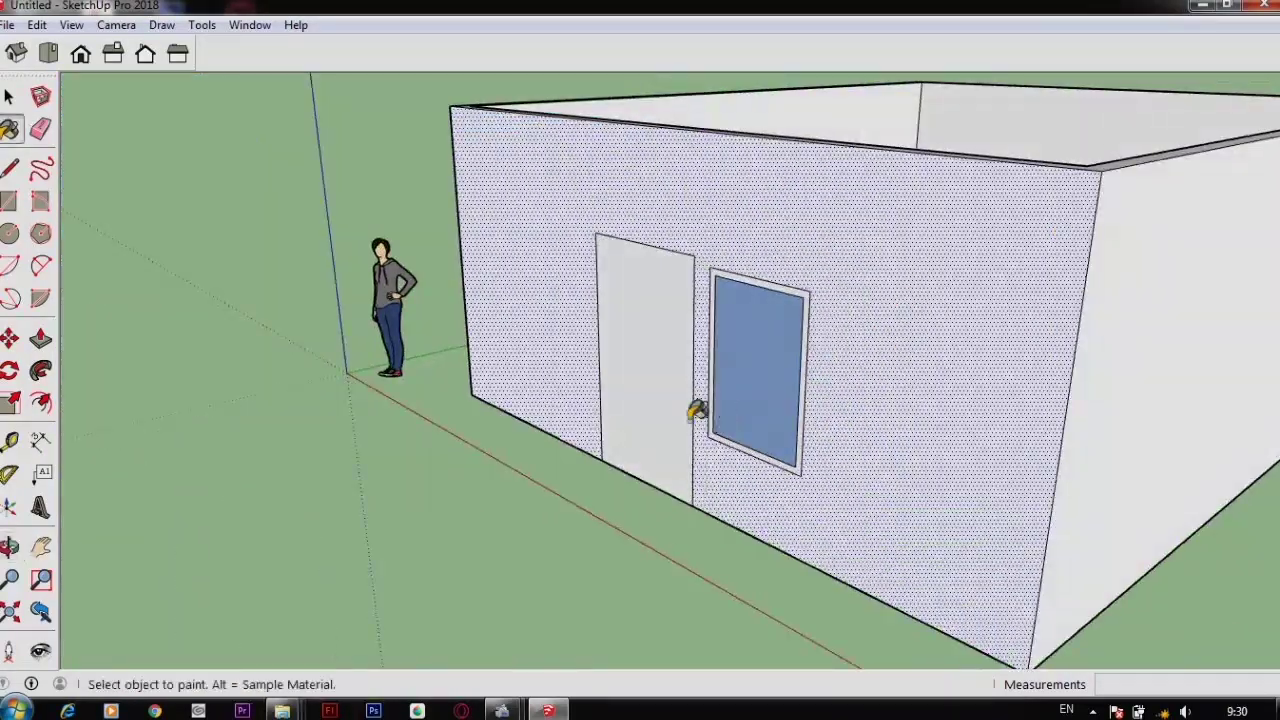
Clear the wall selection and push the door face inward about 5 15/16" through the wall's thickness to cut the doorway
scroll(679, 346, "up", 3)
scroll(665, 353, "up", 3)
middle_click_drag(614, 383, 645, 335)
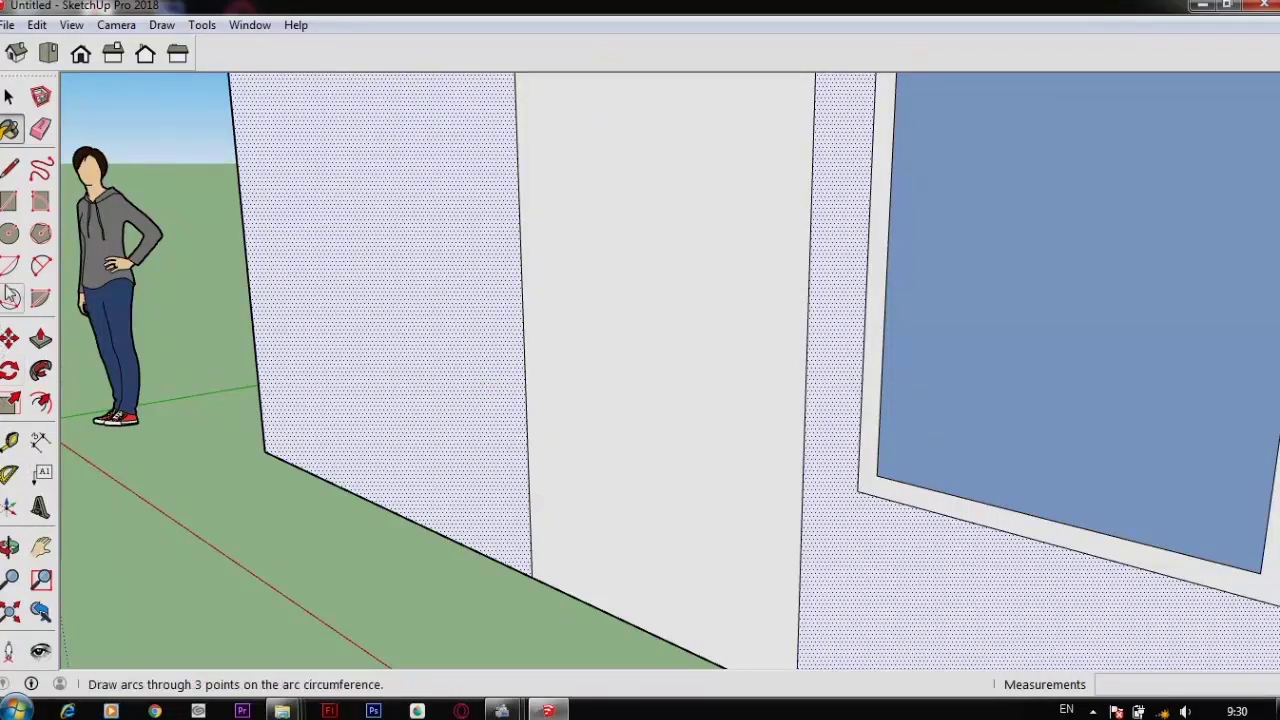
left_click(40, 340)
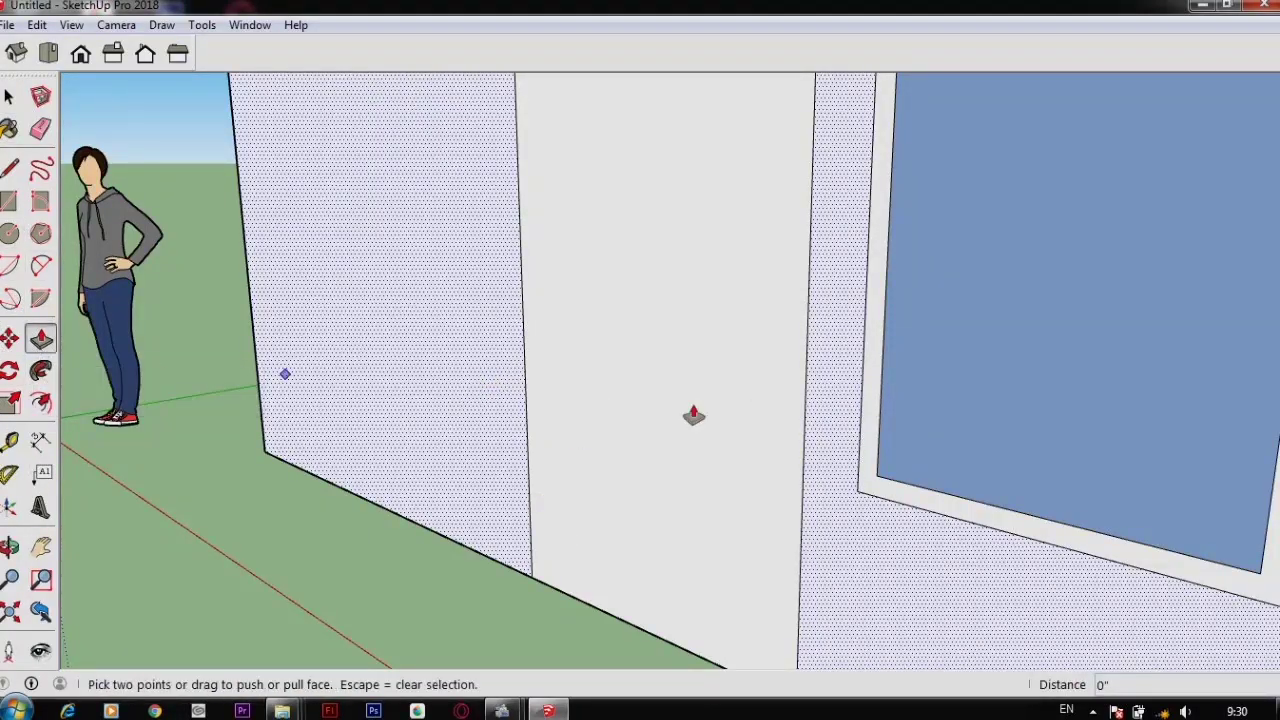
key("space")
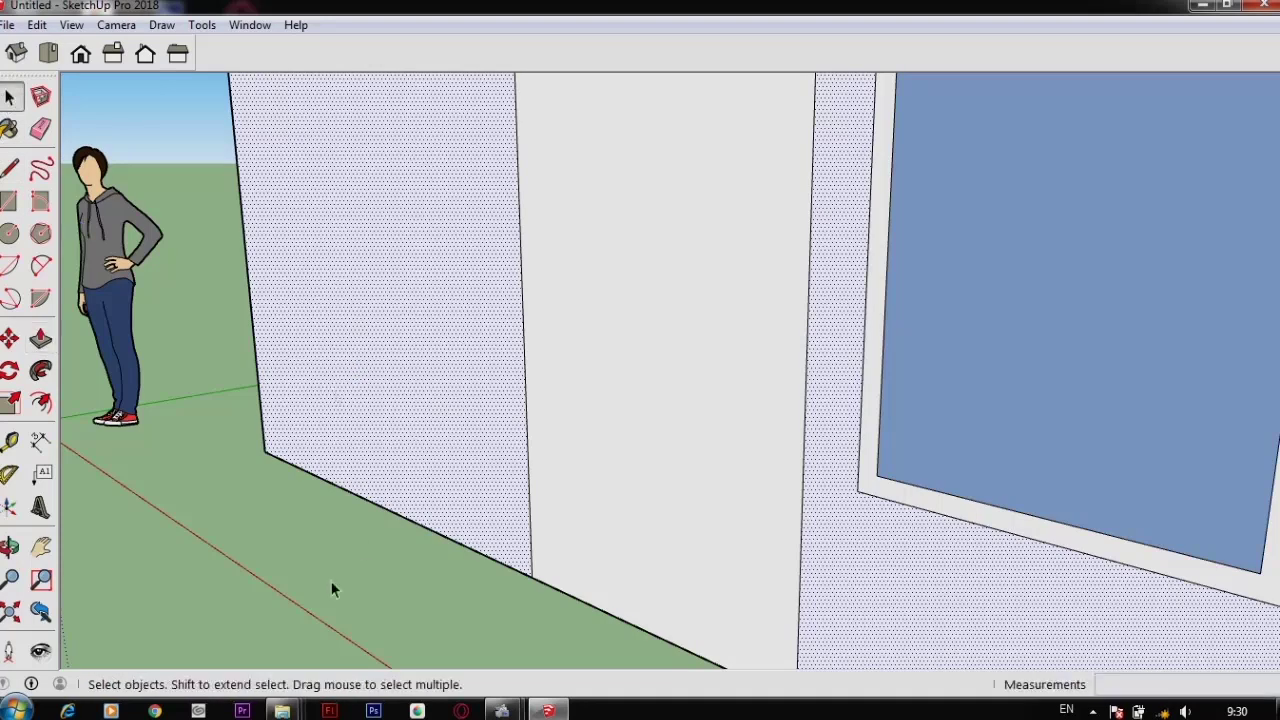
left_click(377, 575)
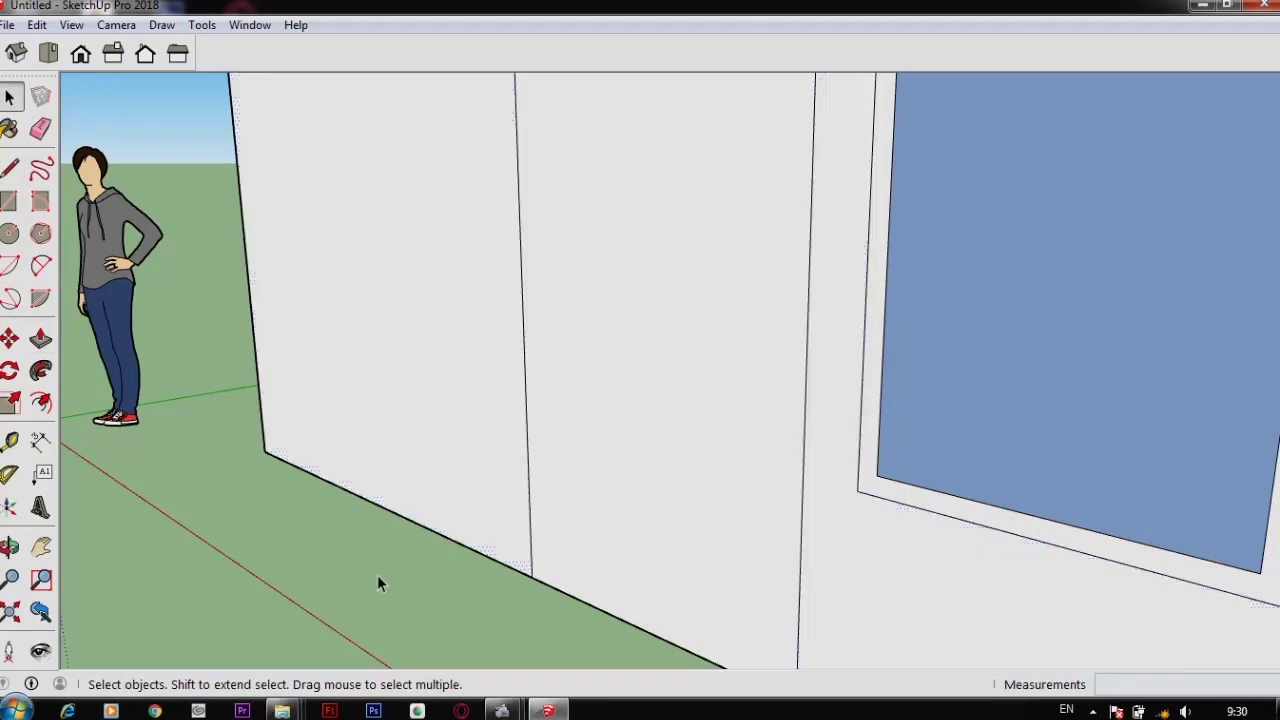
left_click(40, 340)
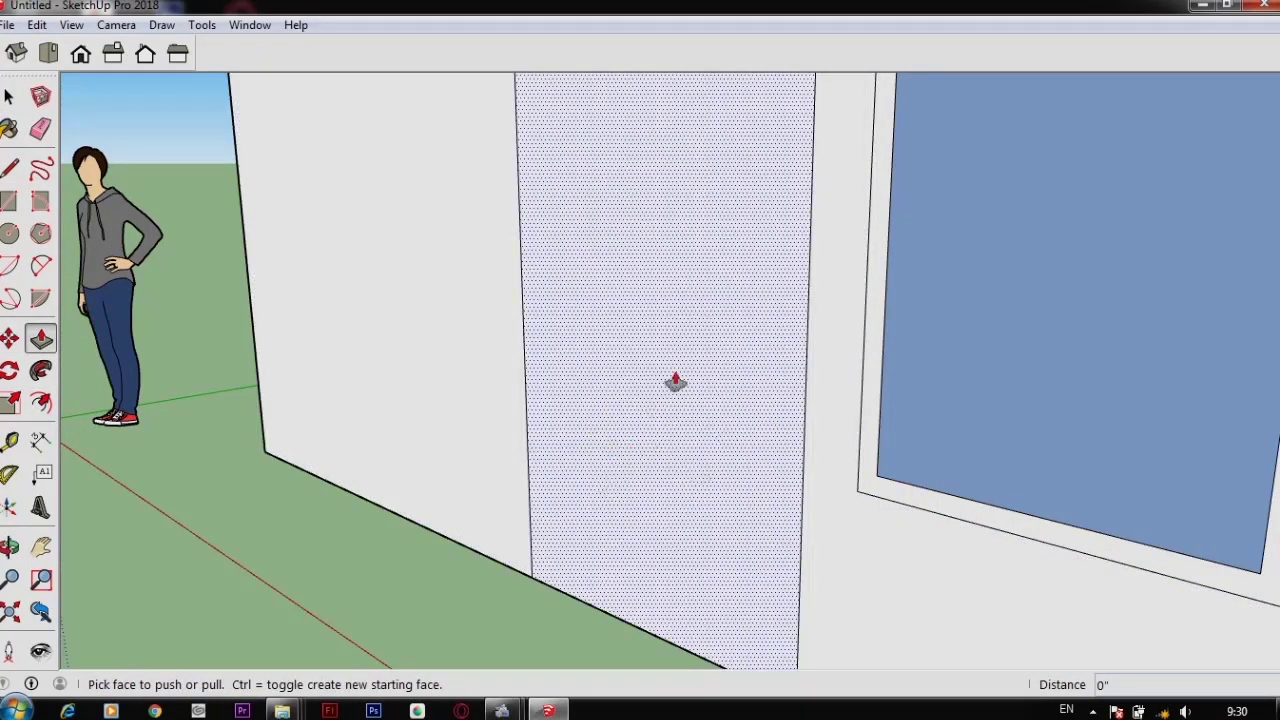
left_click(572, 457)
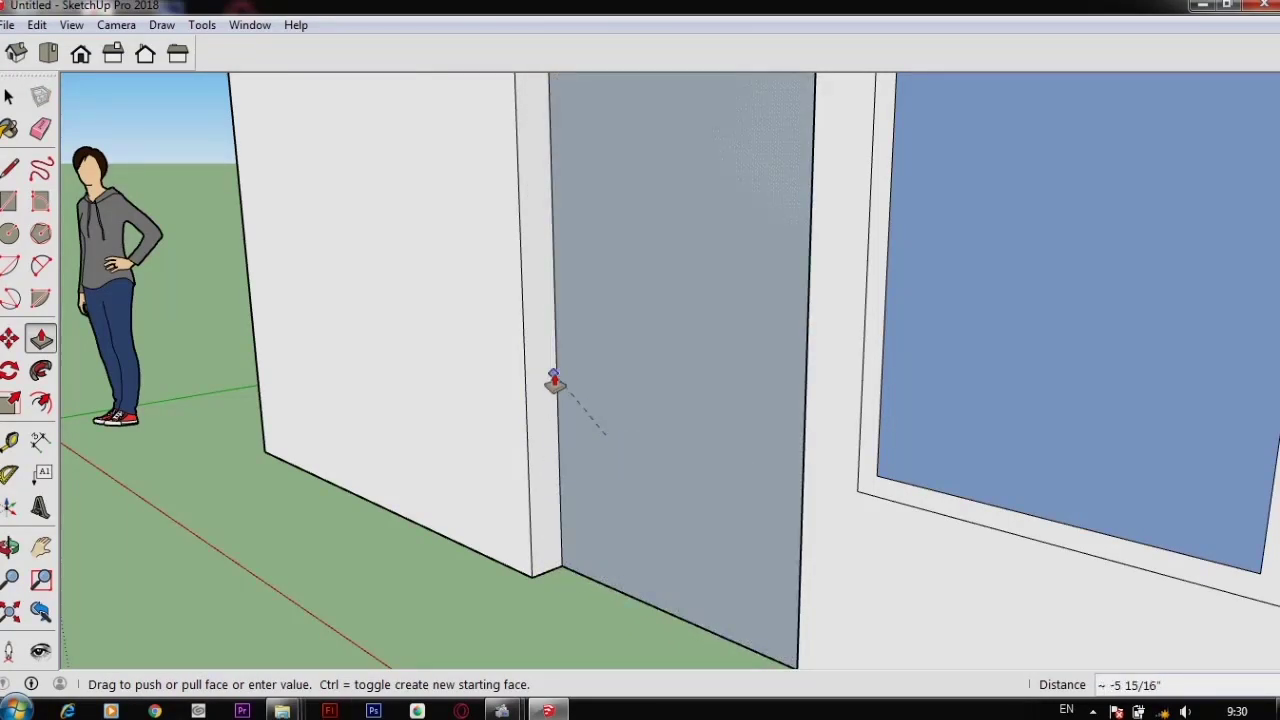
scroll(553, 376, "up", 5)
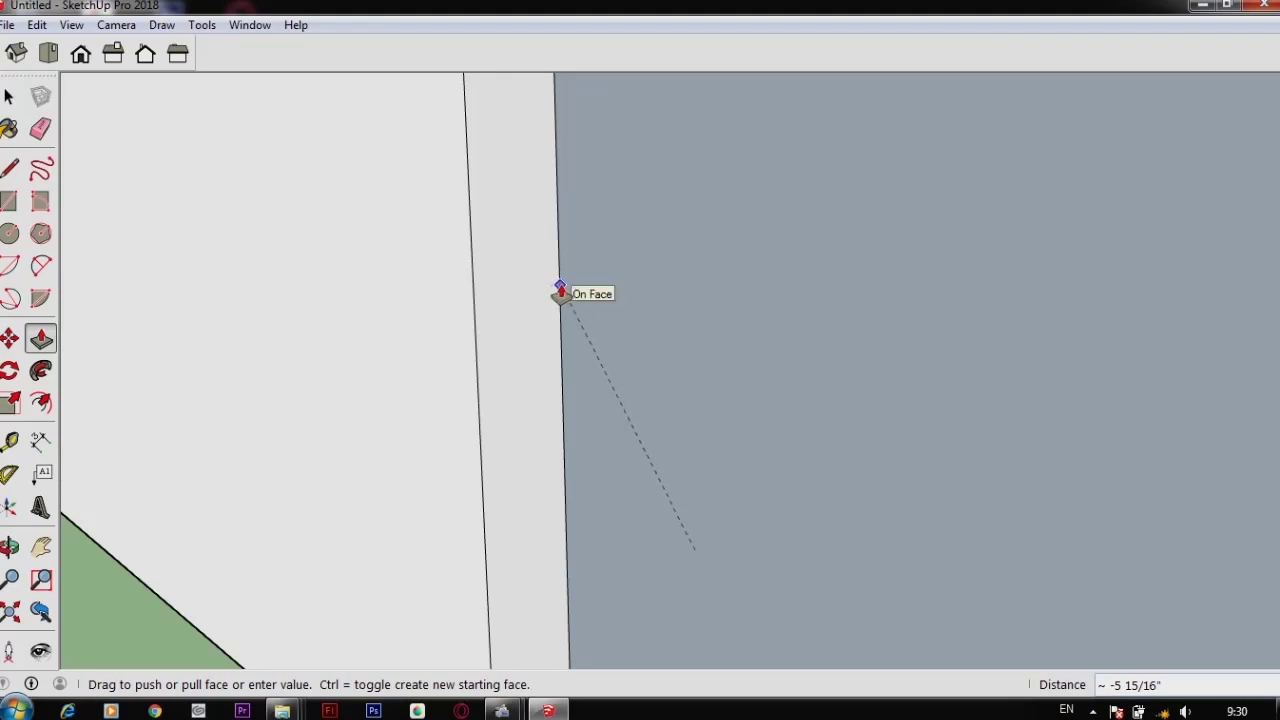
scroll(560, 293, "down", 10)
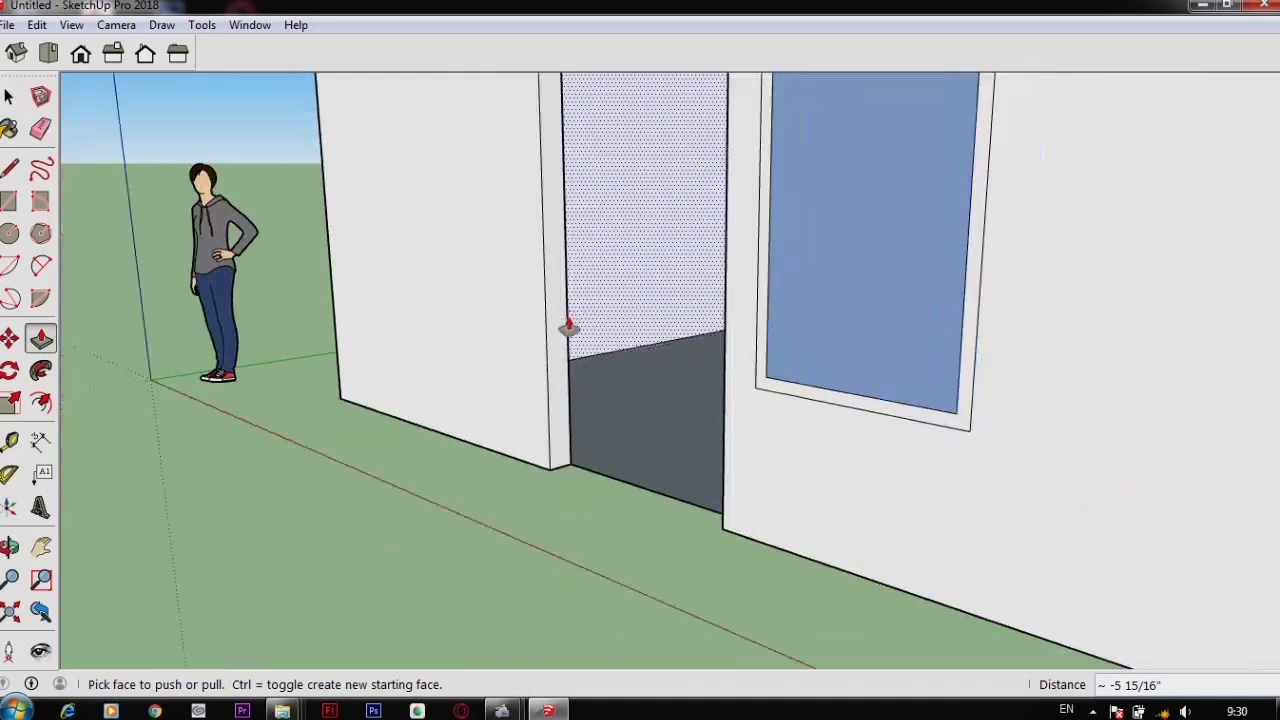
Examine the door opening from inside the room and from above the building
middle_click_drag(569, 329, 404, 450)
key("p")
scroll(514, 423, "up", 4)
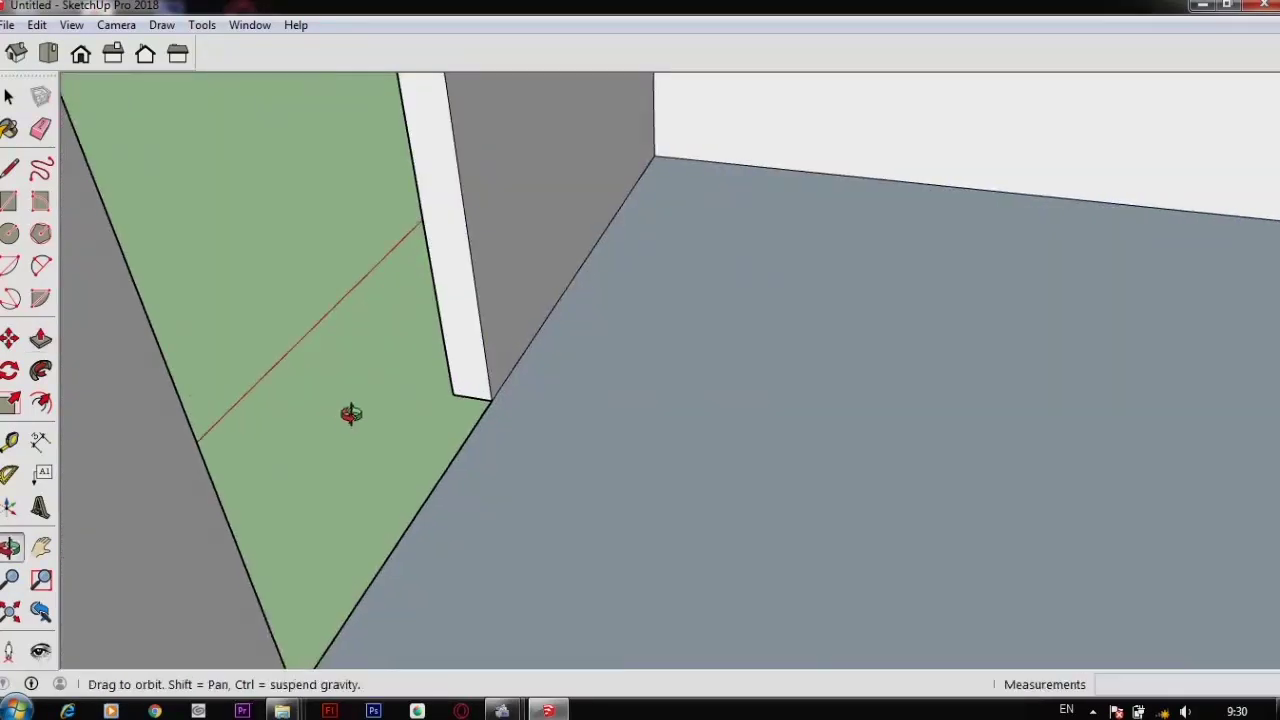
middle_click_drag(343, 414, 619, 495)
scroll(690, 505, "down", 8)
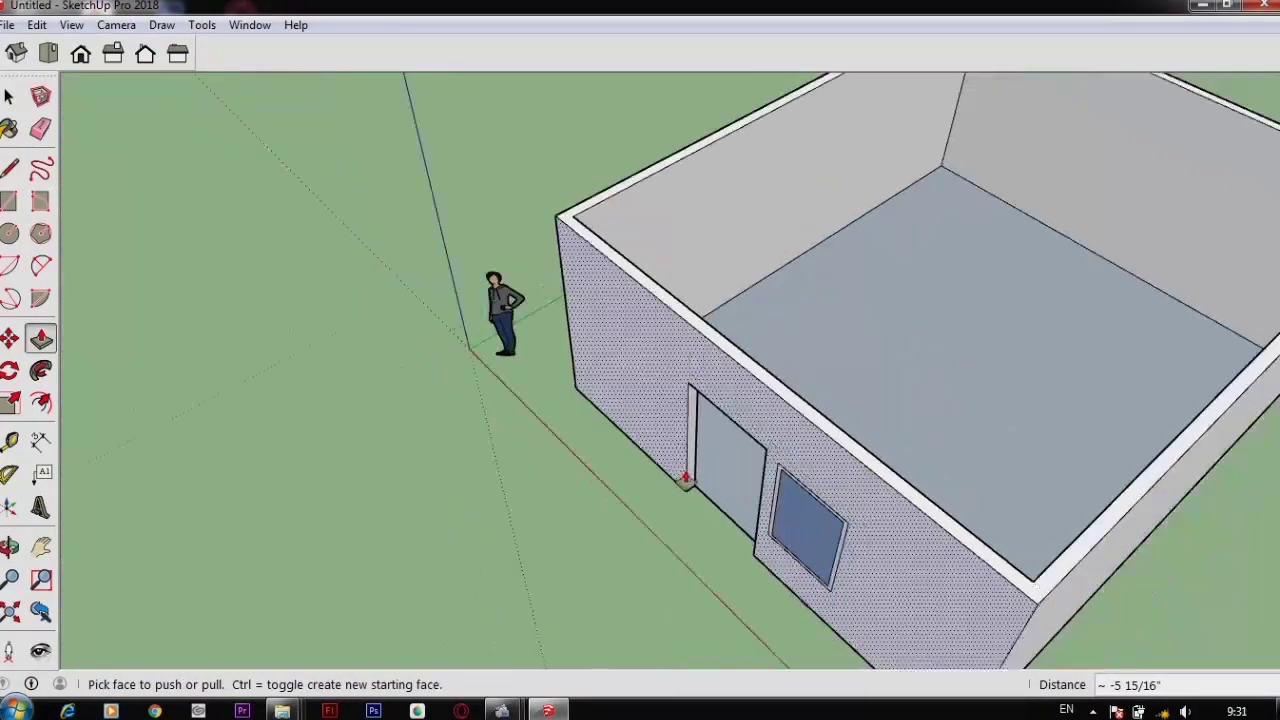
Draw a vertical edge about 5' 9" high up from the midpoint of the front wall's top edge
middle_click_drag(689, 474, 963, 223)
scroll(957, 191, "up", 5)
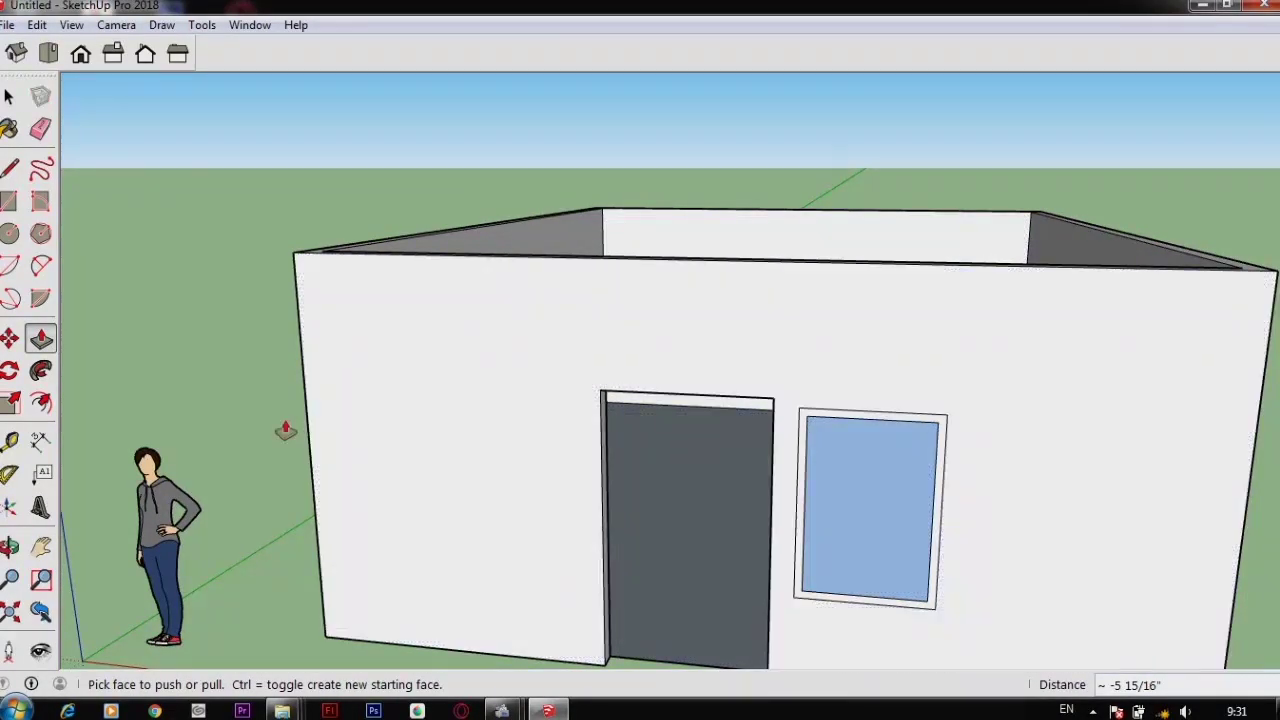
left_click(10, 173)
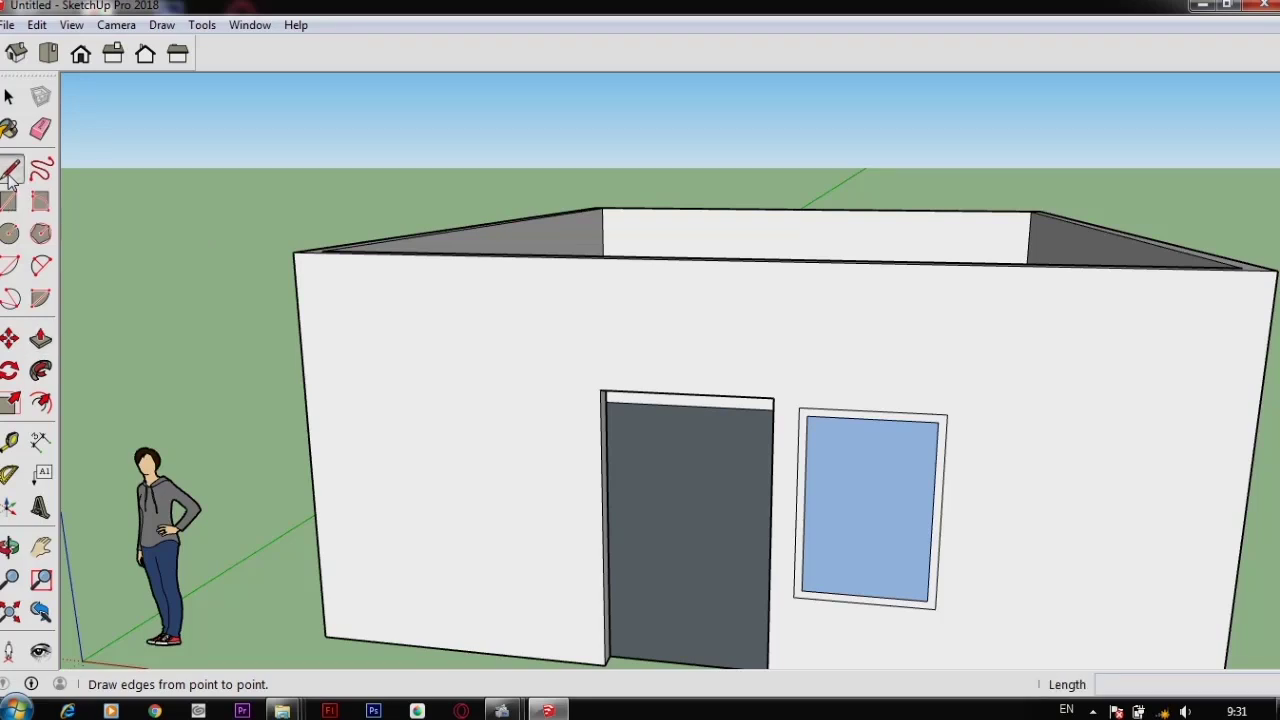
mouse_move(740, 238)
middle_mouse_down()
mouse_move(857, 323)
mouse_move(889, 257)
mouse_move(792, 237)
middle_mouse_up()
scroll(826, 199, "up", 1)
scroll(803, 225, "down", 2)
scroll(802, 232, "up", 2)
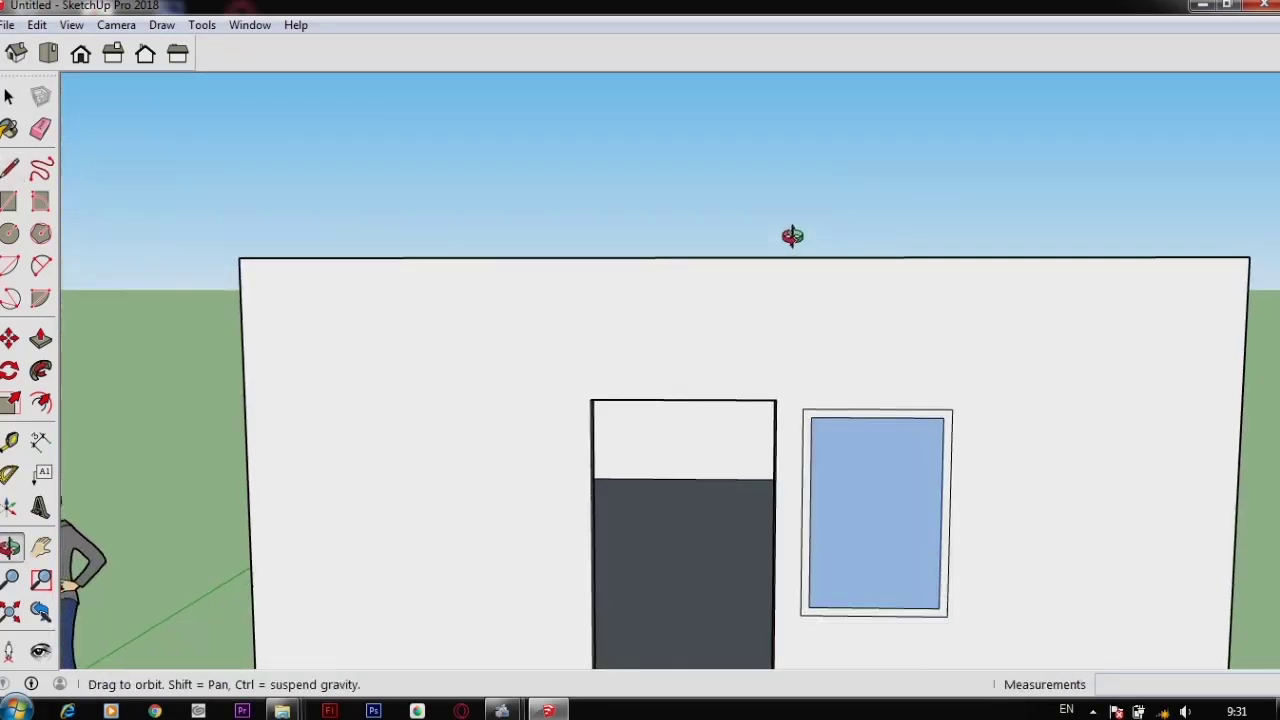
left_click(41, 547)
left_click_drag(680, 374, 662, 410)
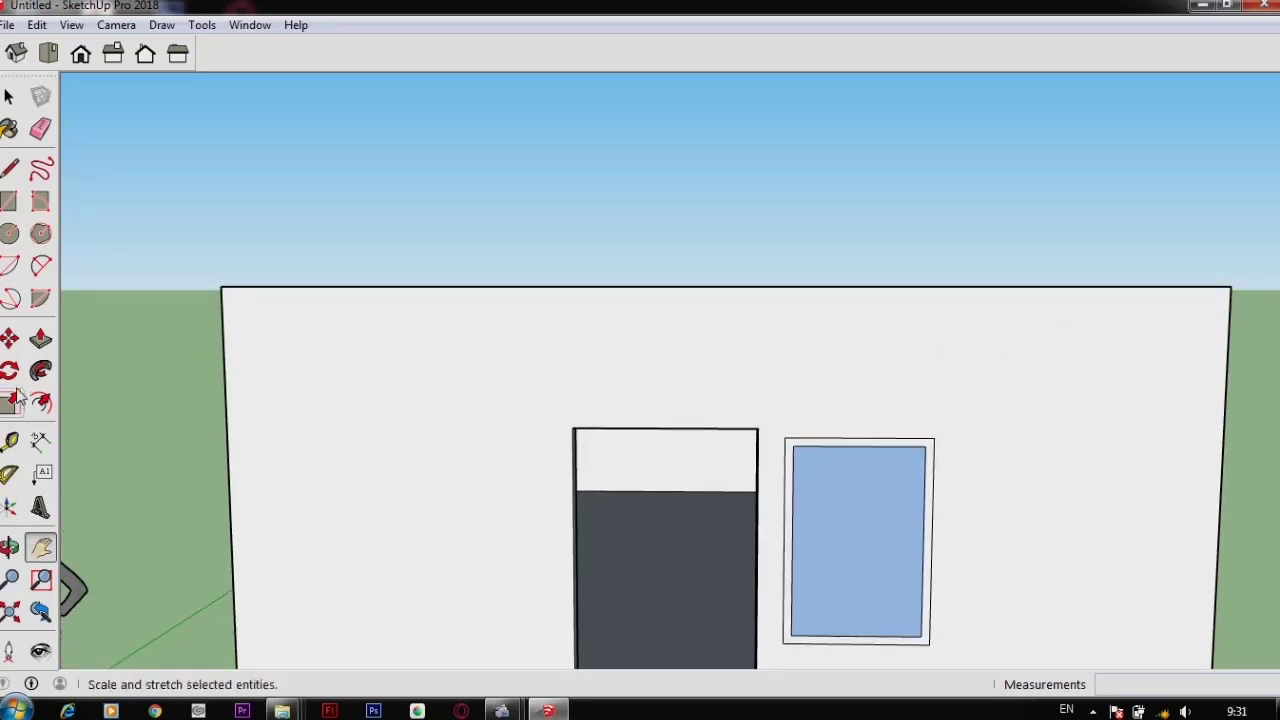
left_click(10, 168)
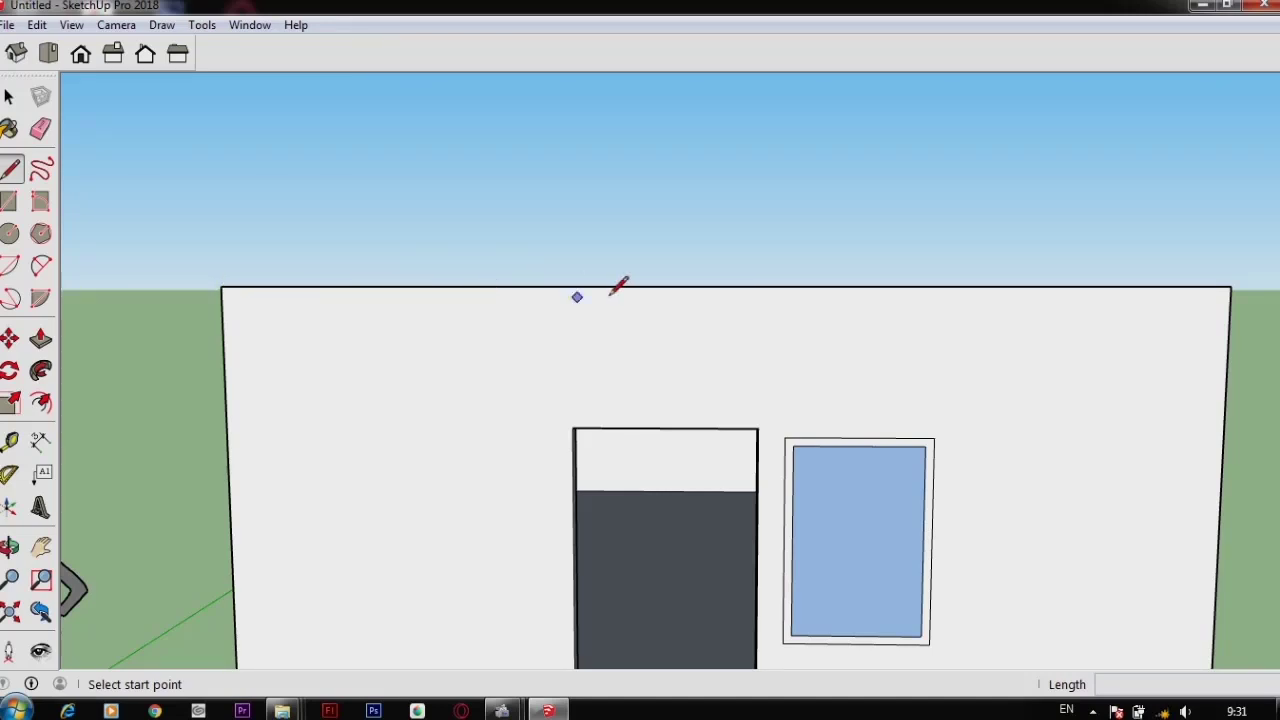
left_click(718, 287)
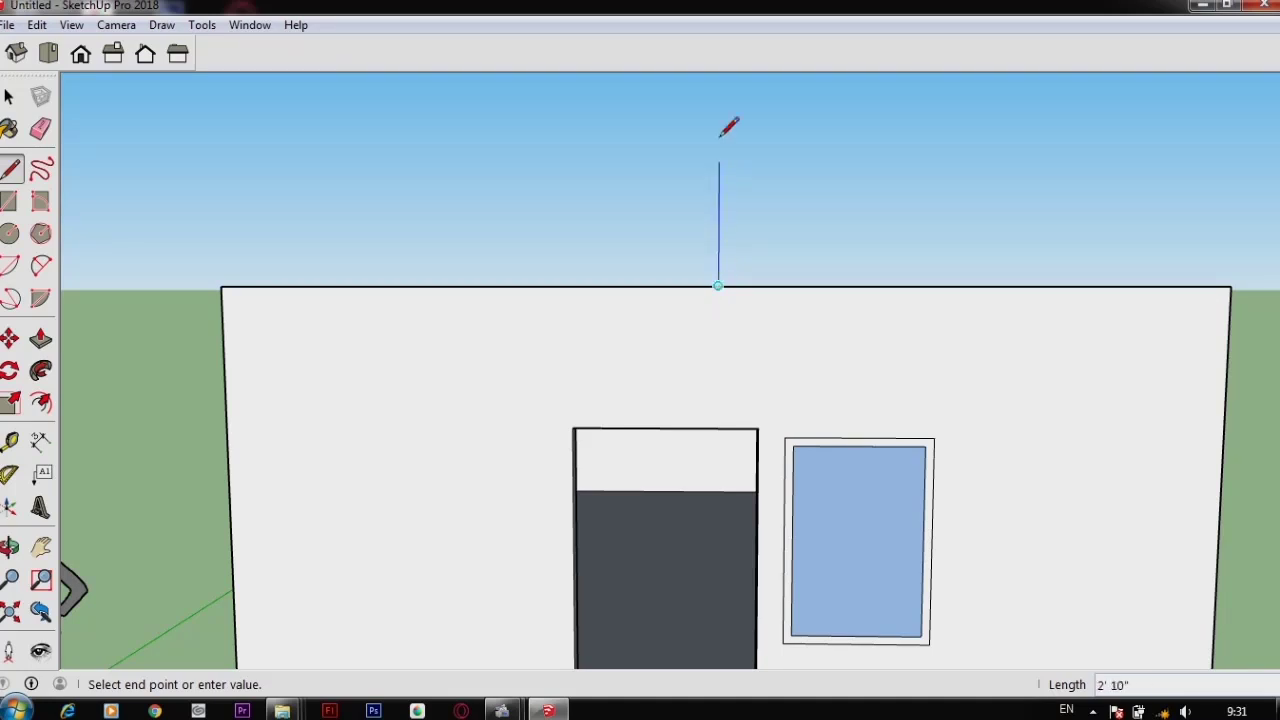
scroll(706, 125, "down", 4)
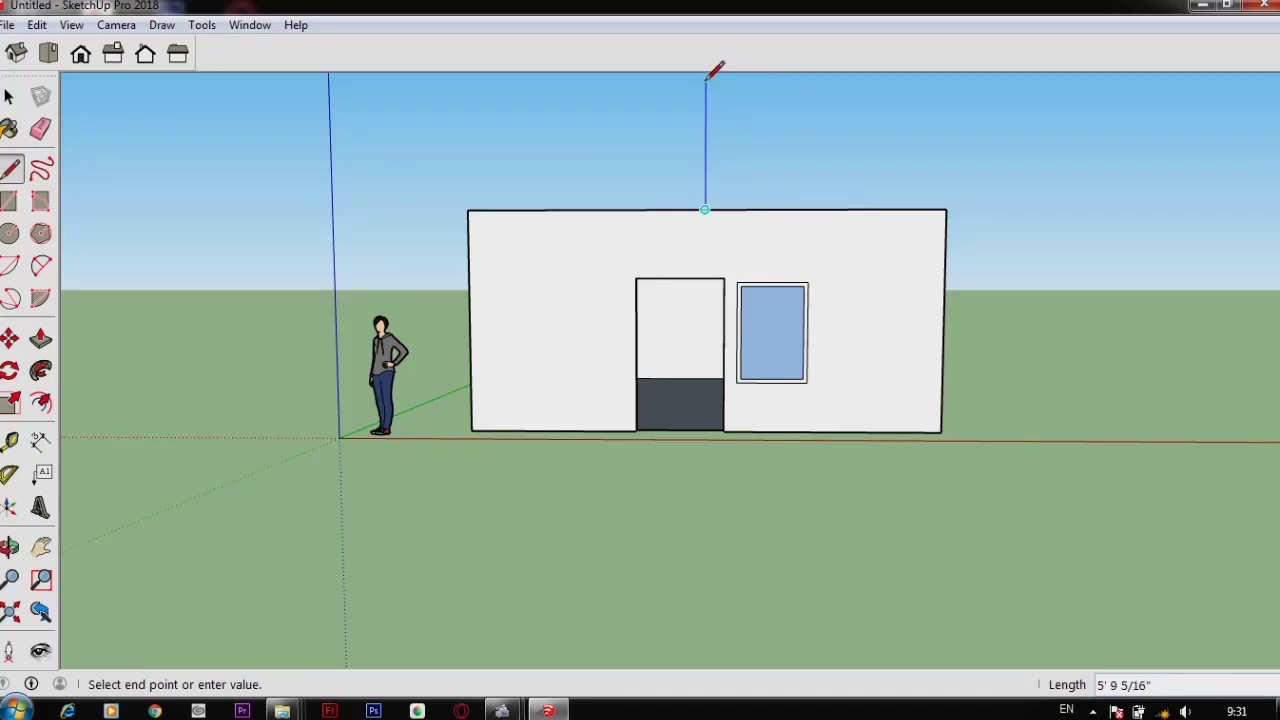
left_click(706, 80)
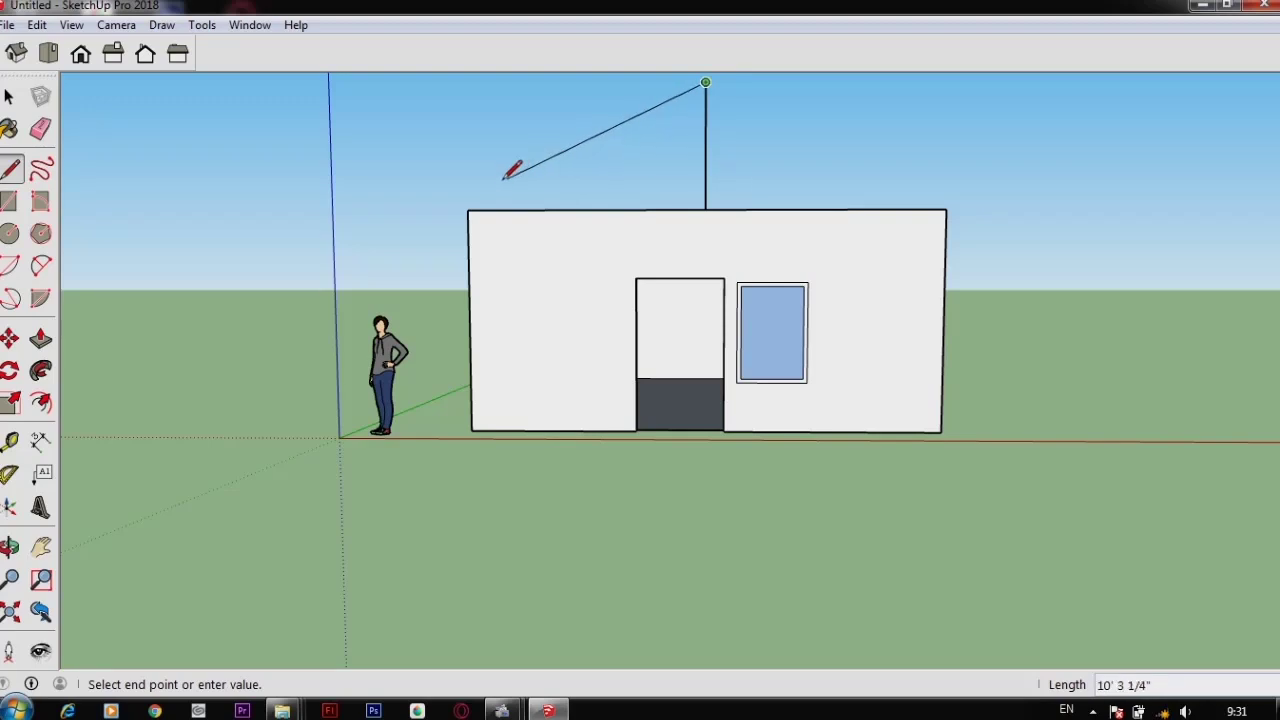
Close the left half of the front gable with a sloping edge from the peak to the front wall's upper left corner
left_click(468, 209)
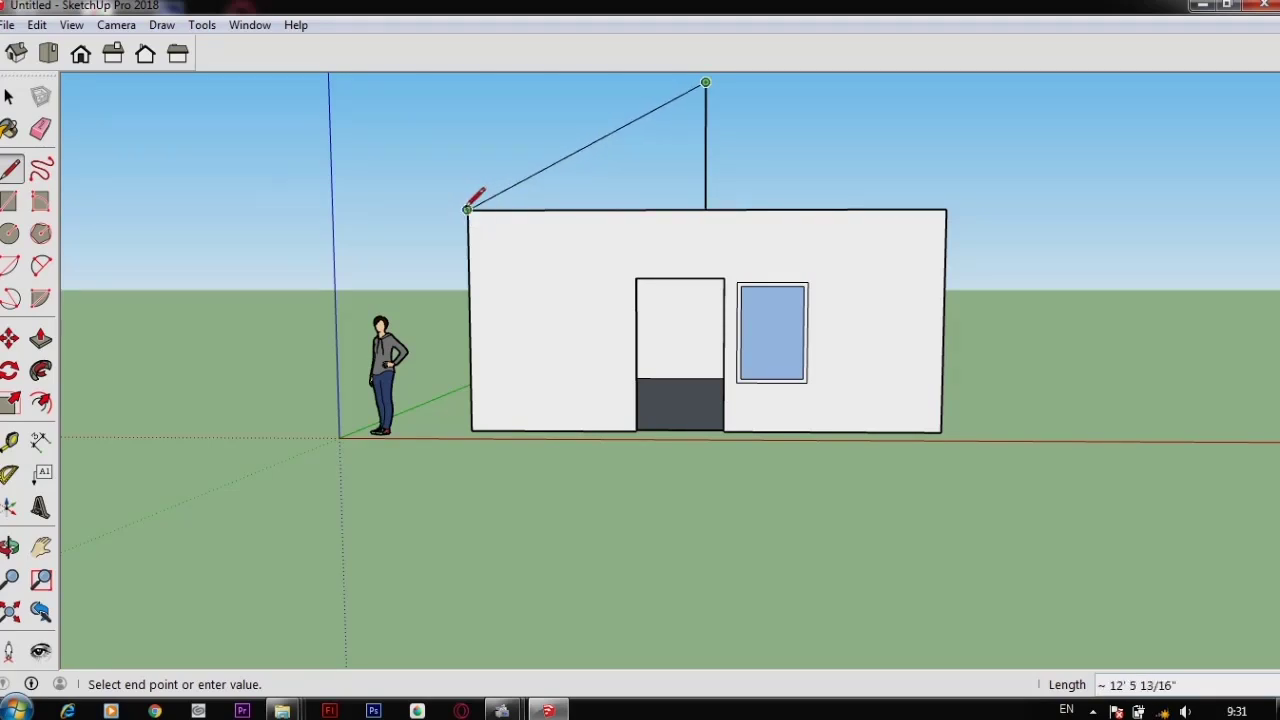
left_click(470, 206)
middle_click_drag(823, 274, 140, 370)
scroll(557, 109, "up", 5)
middle_click_drag(557, 109, 1102, 310)
scroll(1080, 330, "down", 5)
key("l")
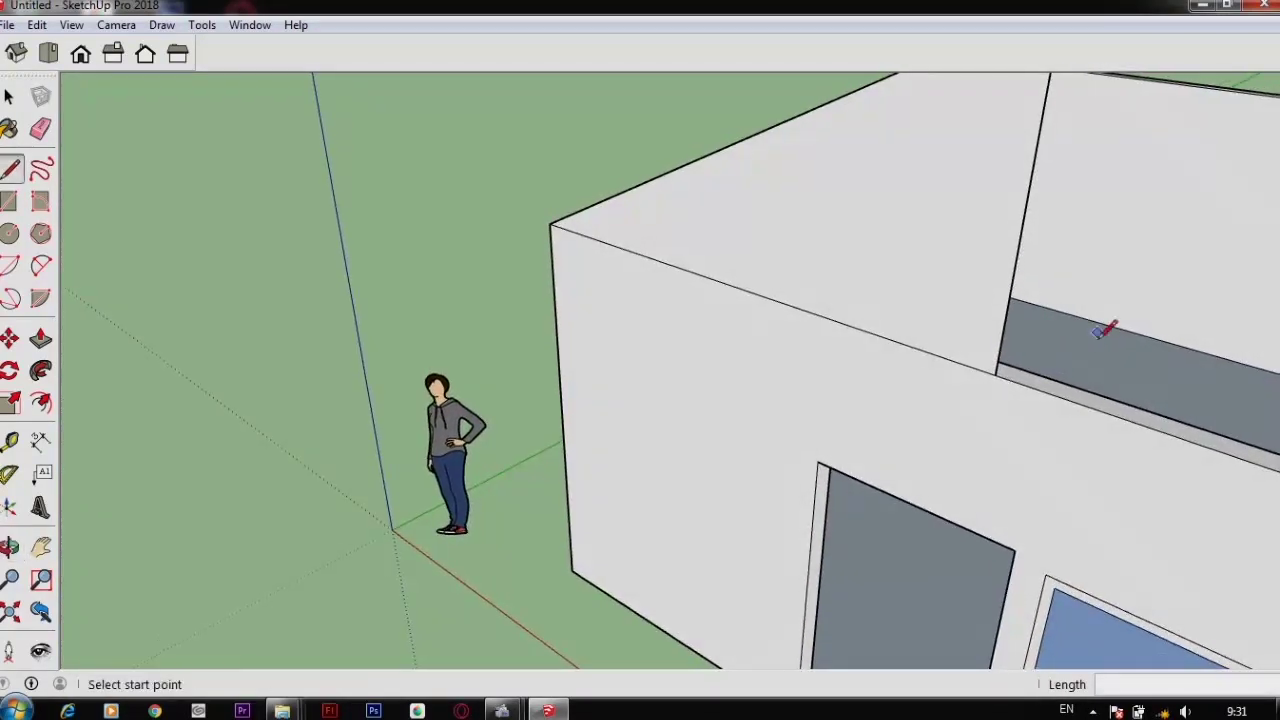
middle_click_drag(986, 366, 1100, 295)
scroll(1105, 290, "up", 3)
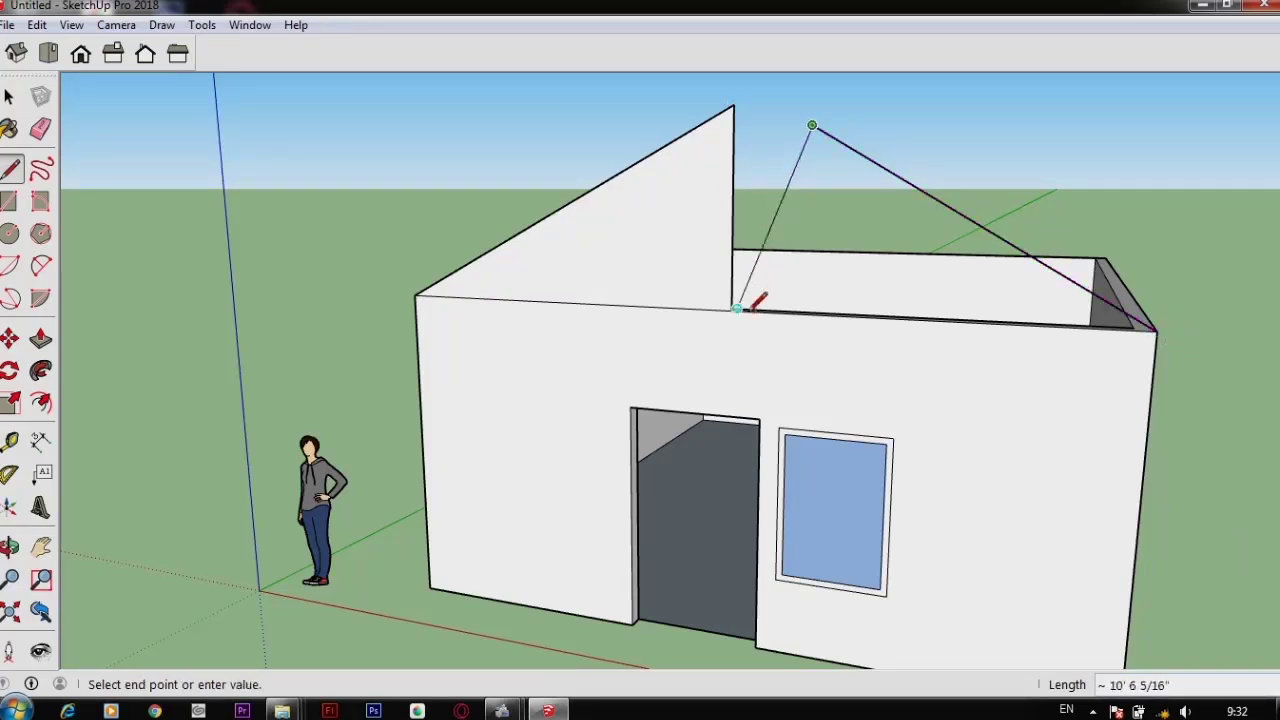
middle_click_drag(850, 304, 433, 313)
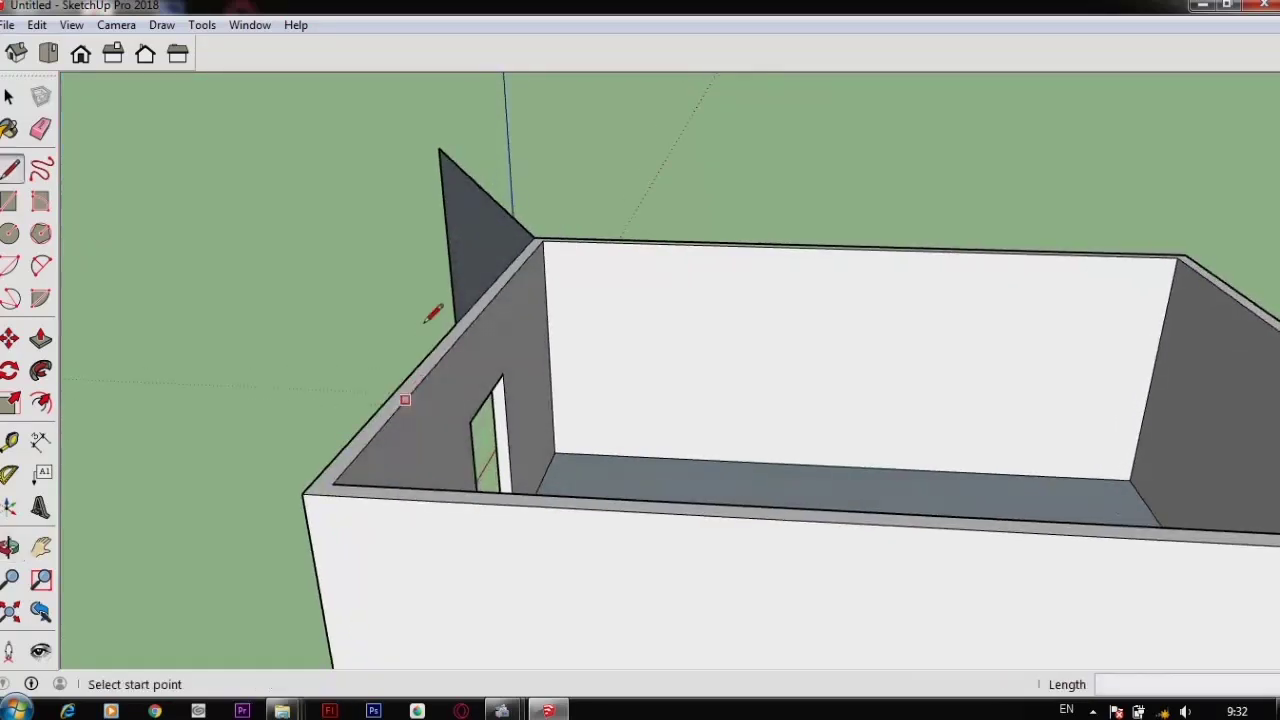
scroll(479, 234, "up", 2)
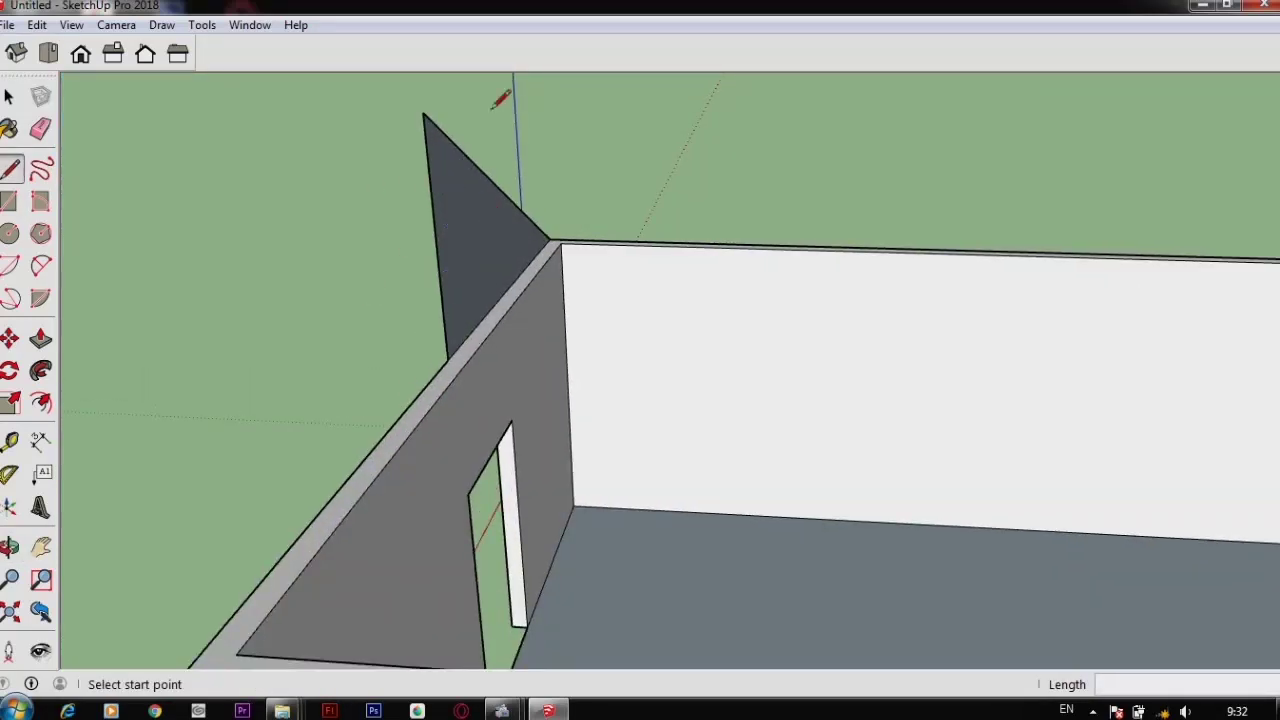
Close the right half of the front gable with a sloping edge from the peak to the front wall's upper right corner
middle_click_drag(332, 276, 1044, 288)
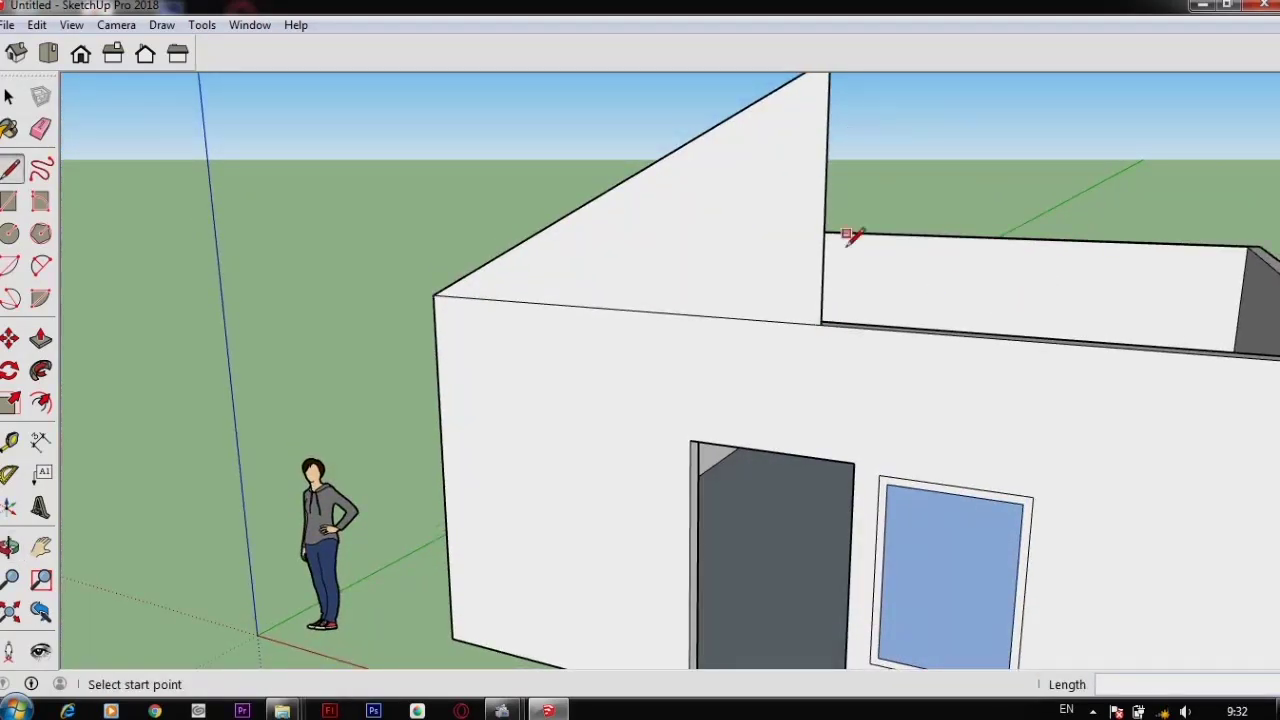
scroll(847, 241, "down", 4)
scroll(830, 275, "up", 3)
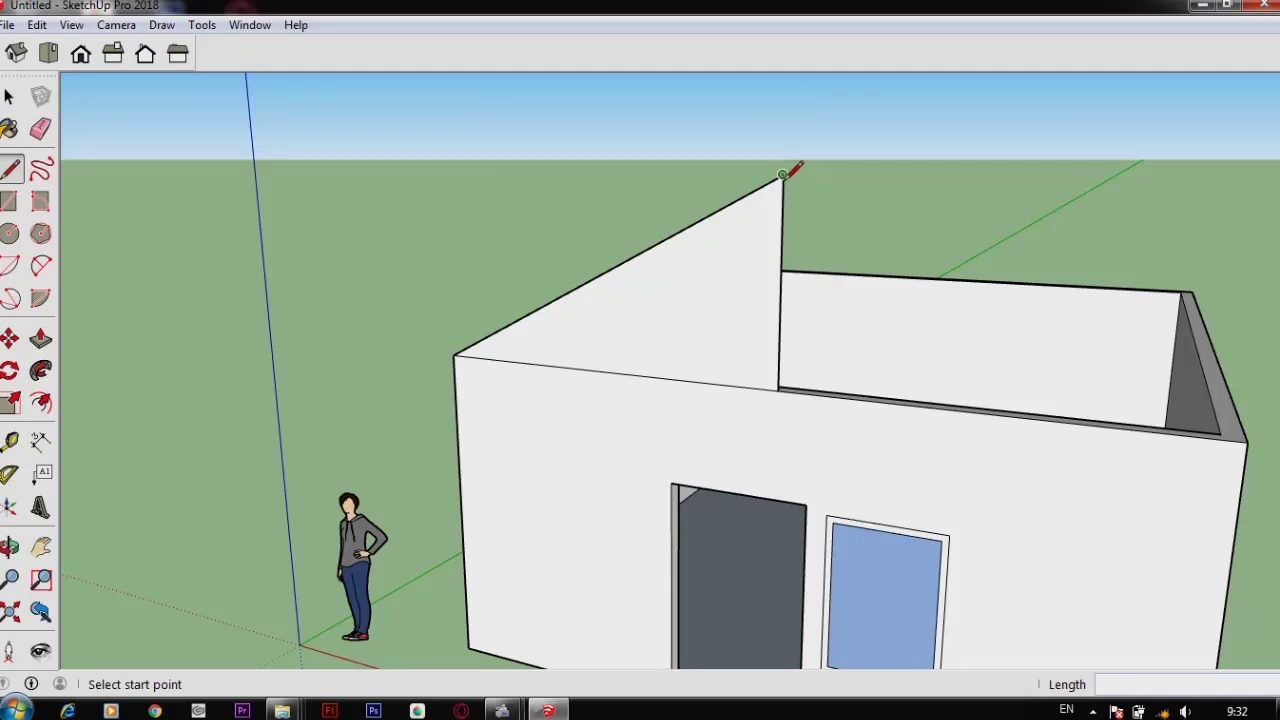
left_click(1247, 440)
middle_click_drag(1214, 400, 440, 420)
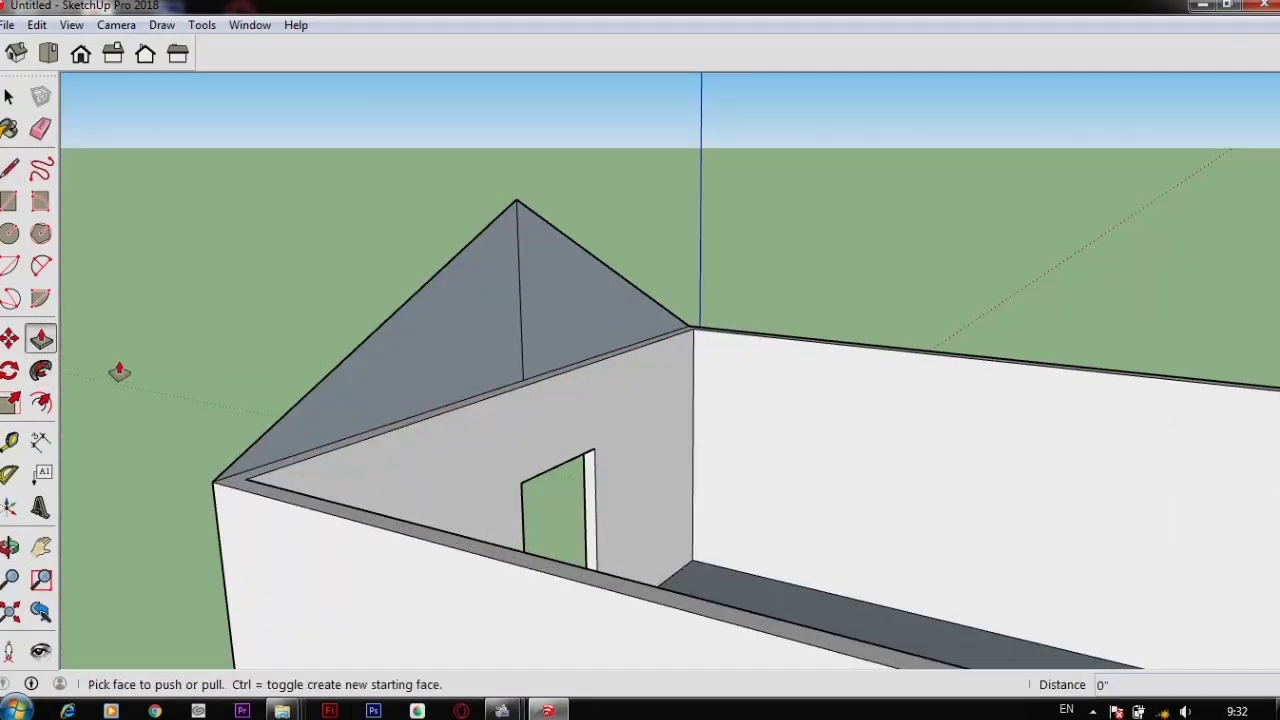
Push the right half of the front gable about 27' back along the building to form the right roof slope
middle_click_drag(182, 428, 154, 486)
key("p")
middle_click_drag(329, 583, 614, 352)
scroll(606, 443, "down", 2)
scroll(535, 452, "up", 5)
middle_click_drag(484, 412, 647, 433)
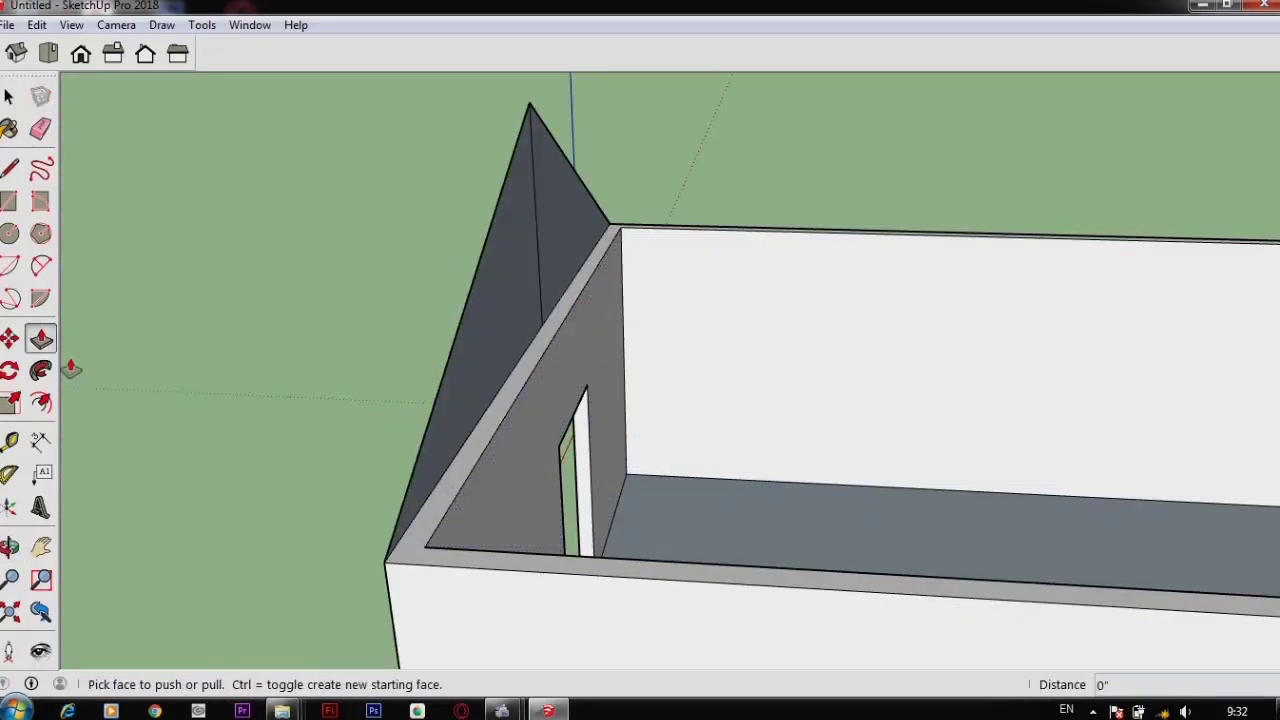
left_click(41, 341)
middle_click_drag(477, 349, 409, 309)
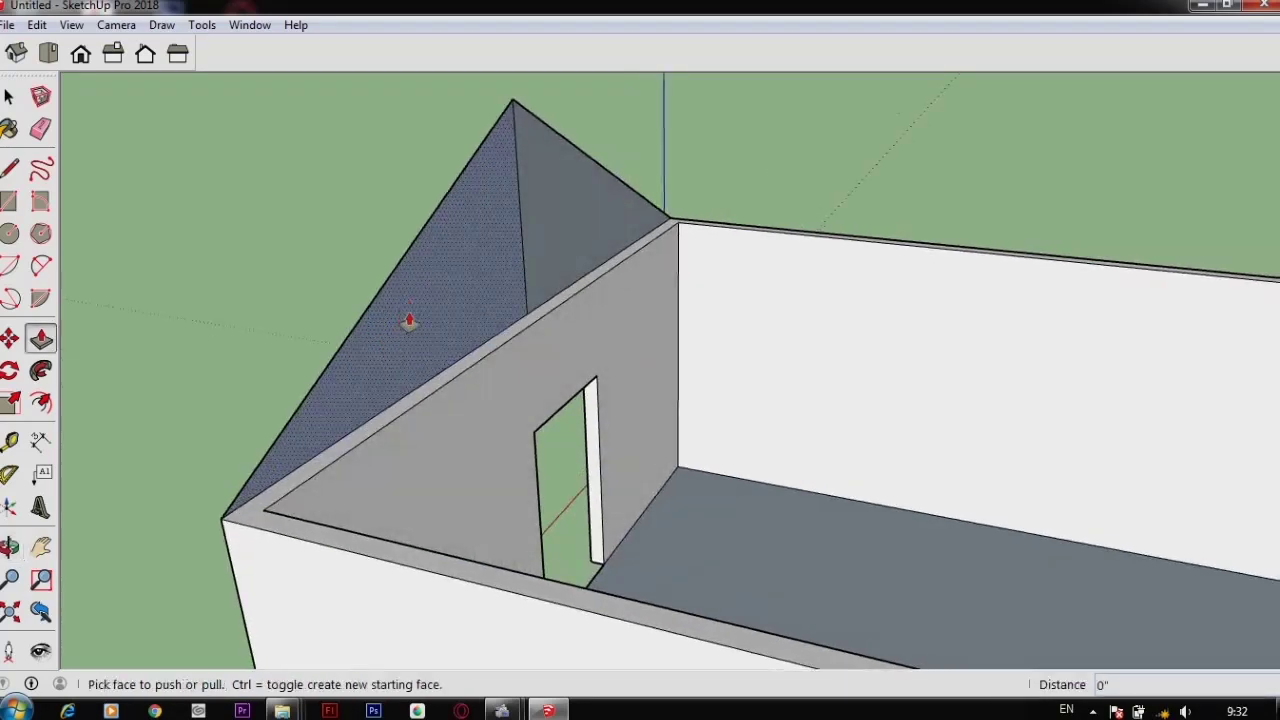
scroll(711, 380, "down", 5)
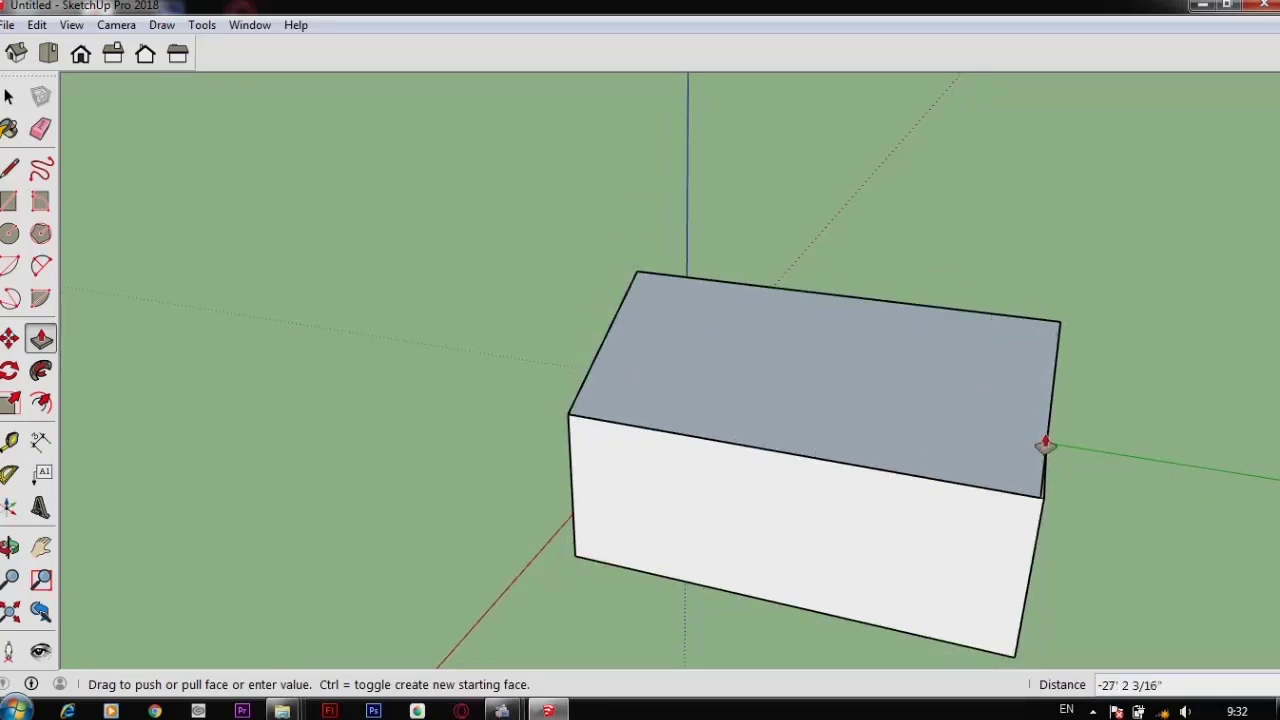
middle_click_drag(1046, 444, 762, 367)
Extrude the left half of the gable 27' 3 3/8" along the building to form the left roof slope
left_click(755, 362)
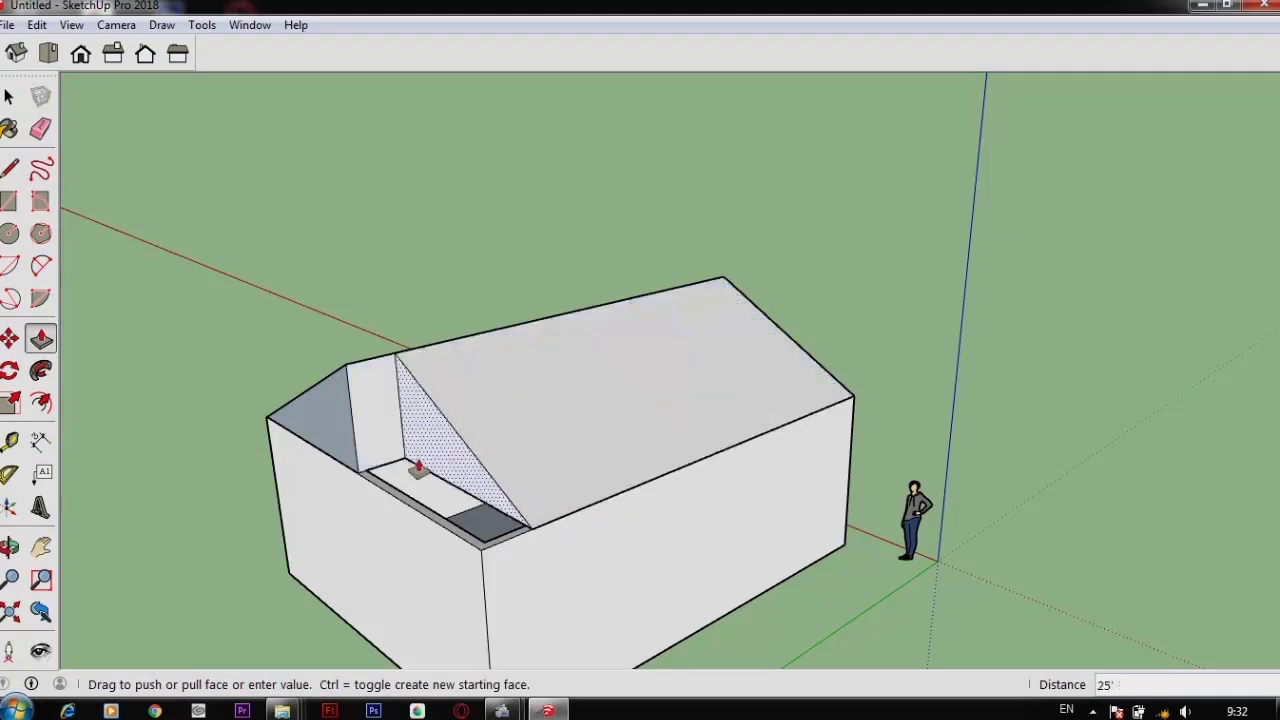
left_click(367, 488)
middle_click_drag(594, 503, 580, 391)
scroll(287, 407, "up", 3)
middle_click_drag(287, 407, 663, 494)
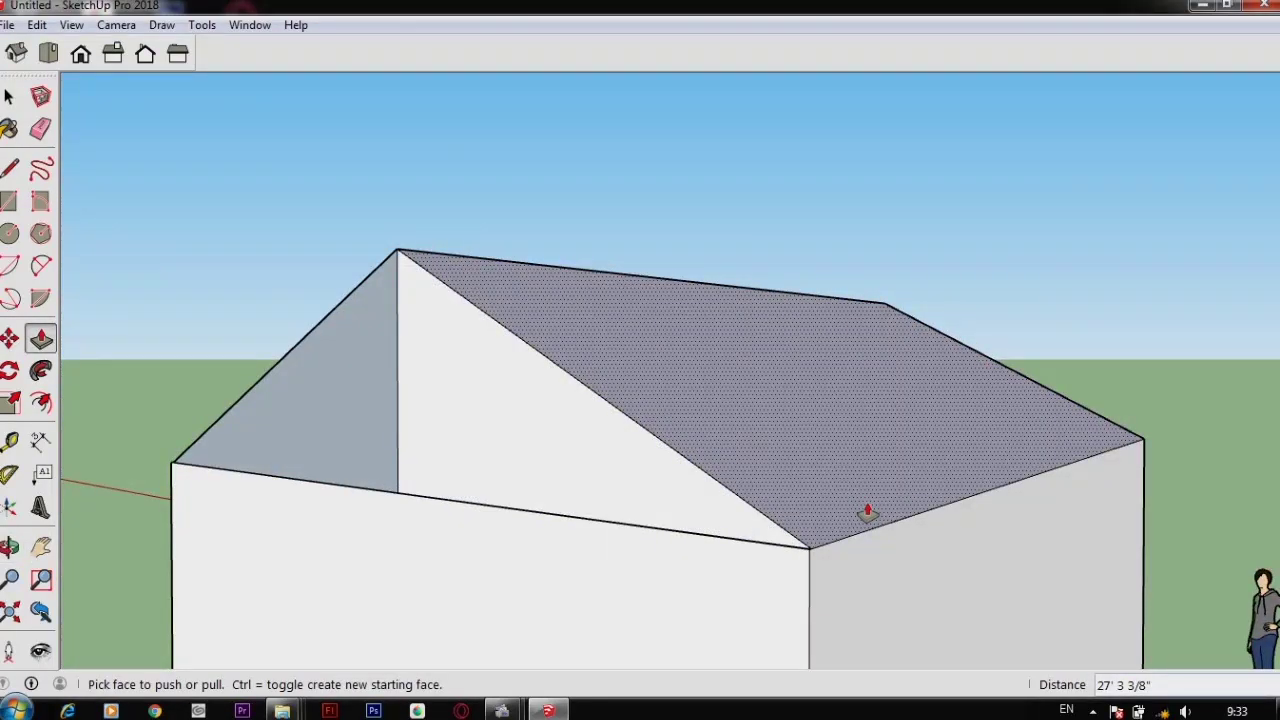
Thicken the roof by pulling the left slope outward 5 1/4" and the right slope outward to match
middle_click_drag(371, 523, 419, 541)
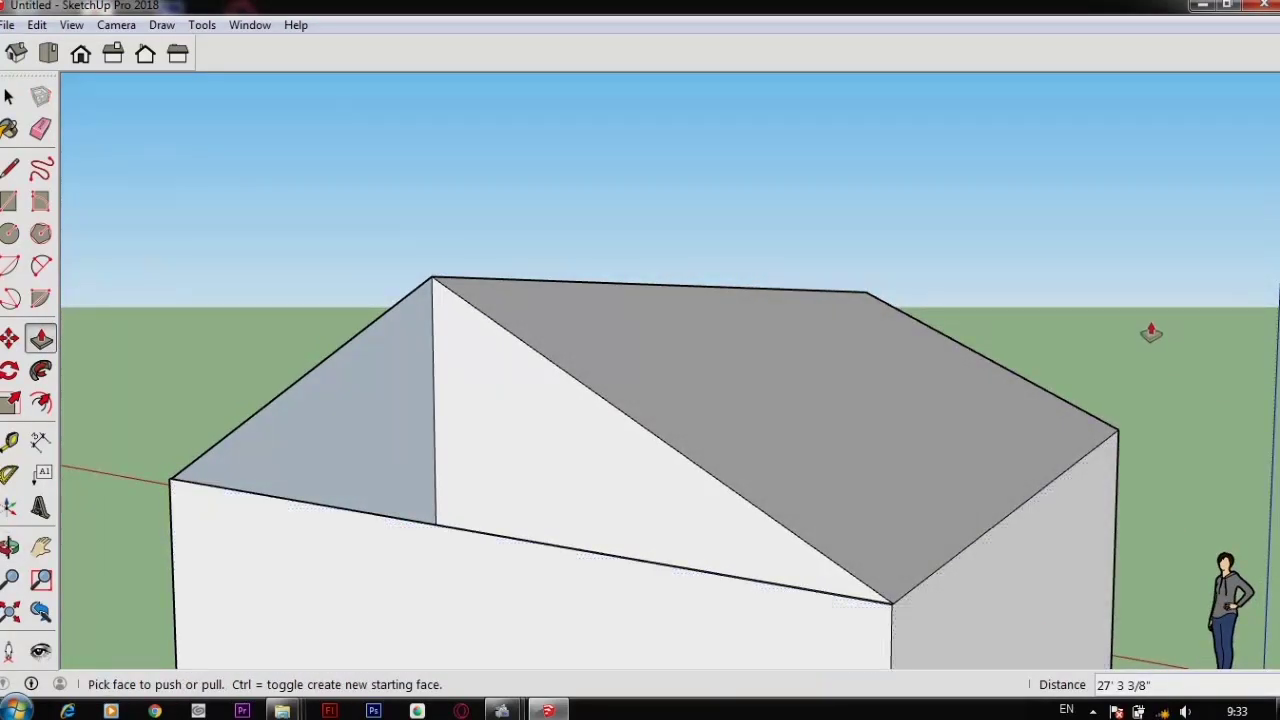
left_click_drag(809, 417, 828, 408)
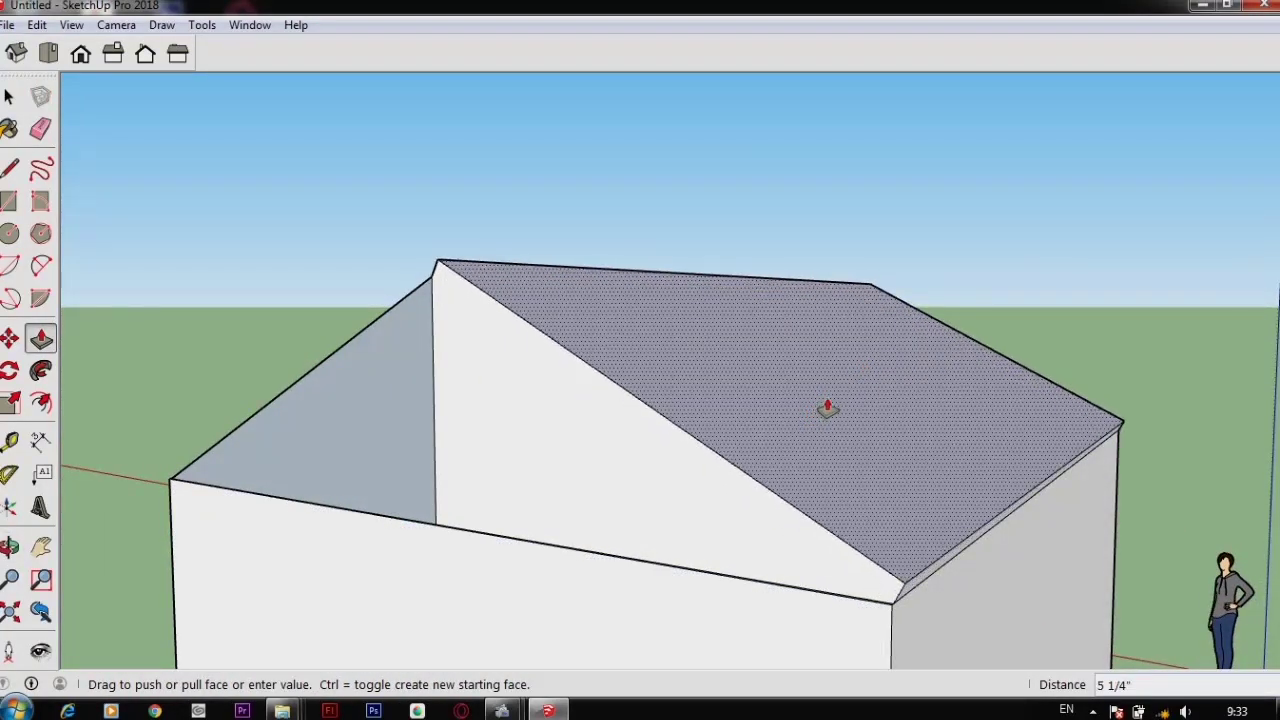
middle_click_drag(143, 357, 694, 420)
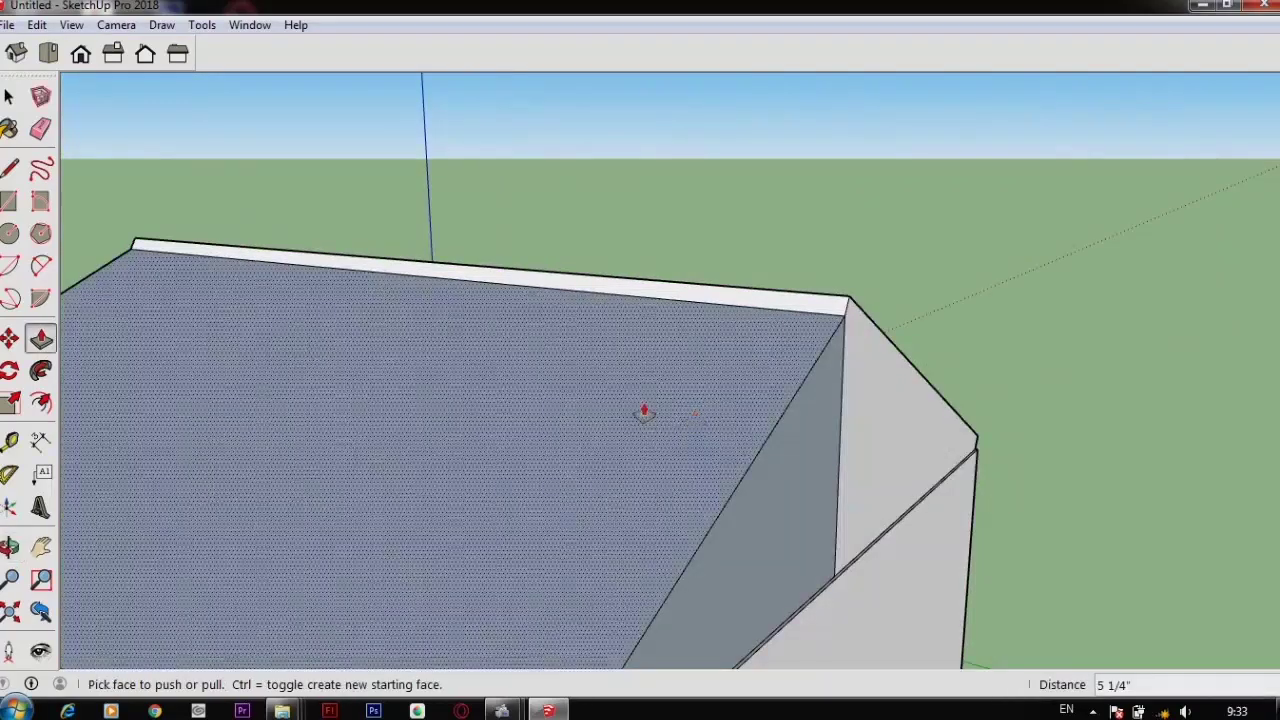
left_click_drag(630, 409, 622, 394)
middle_click_drag(622, 394, 483, 334)
Extend the lower edge face of the left roof slope outward about 2' 5" to form the left eave overhang
middle_click_drag(879, 498, 451, 359)
scroll(428, 387, "up", 3)
left_click_drag(427, 389, 526, 457)
middle_click_drag(354, 449, 796, 457)
scroll(751, 434, "down", 6)
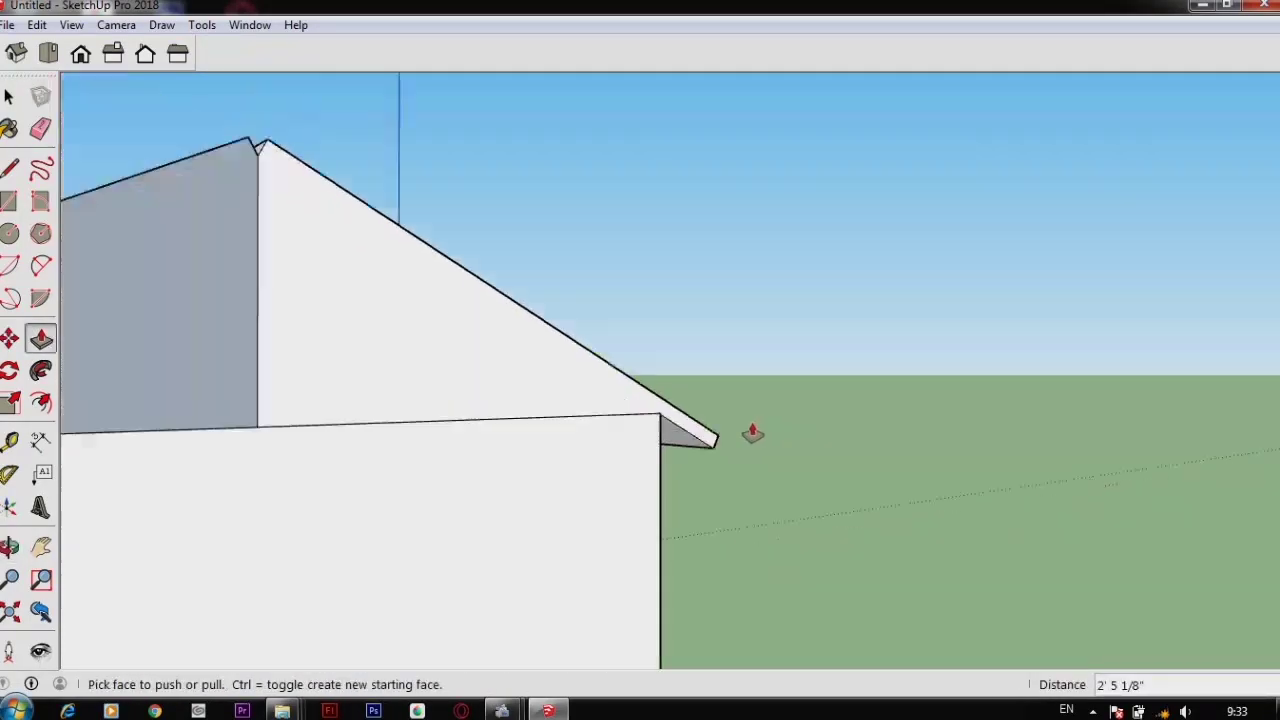
Extend the lower edge face of the right roof slope outward past the side wall to form the right eave overhang
middle_click_drag(531, 491, 984, 471)
scroll(651, 411, "up", 5)
middle_click_drag(538, 443, 640, 440)
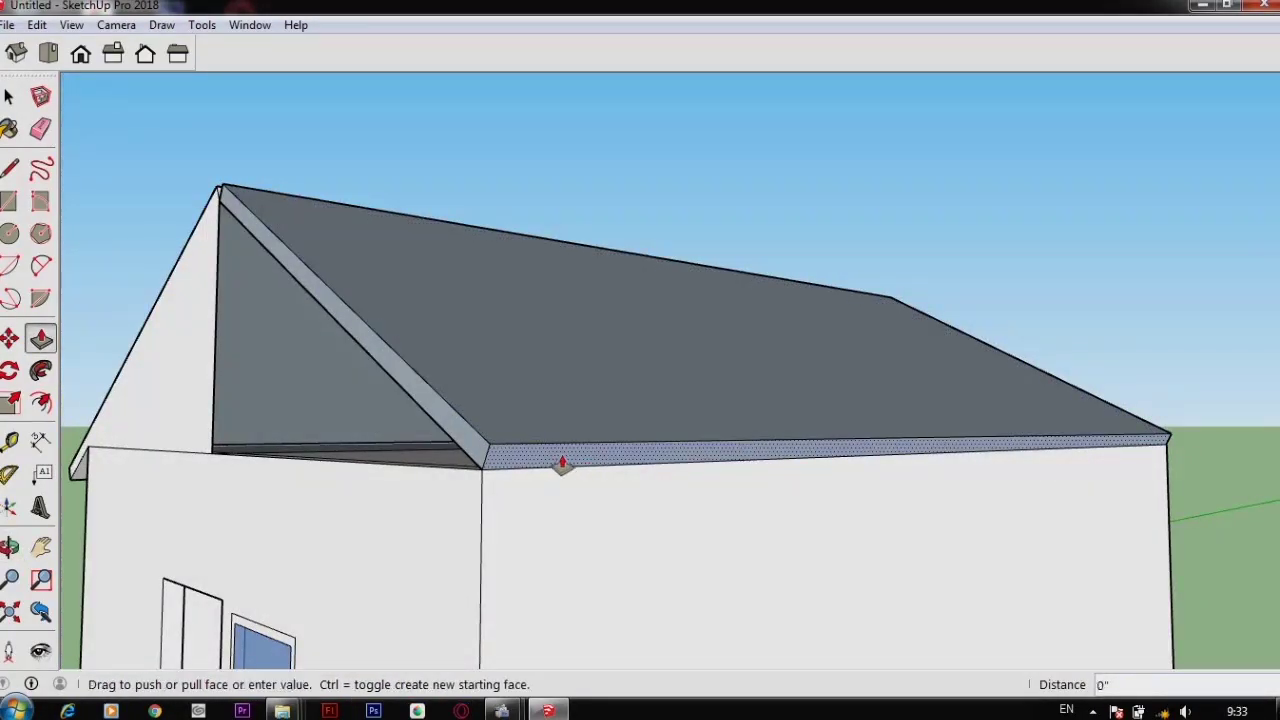
left_click_drag(562, 463, 605, 505)
Retrace the vertical centre edge from the wall top to the roof's underside to fill the open right half of the front gable
middle_click_drag(608, 510, 251, 381)
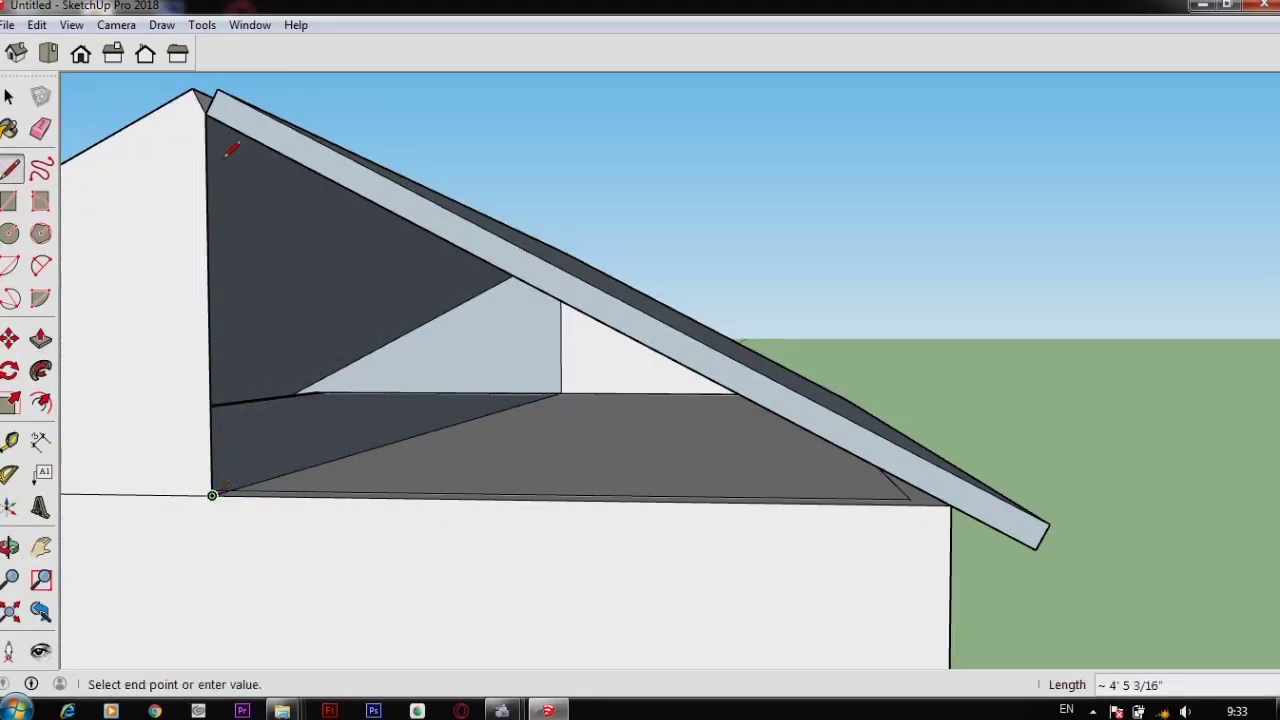
left_click(205, 124)
middle_click_drag(573, 389, 757, 420)
scroll(623, 274, "up", 5)
Draw an edge across the front of the ridge gap between the two roof slabs' upper corners to close the notch
middle_click_drag(535, 353, 760, 345)
middle_click_drag(224, 352, 340, 356)
scroll(342, 358, "up", 2)
scroll(374, 378, "down", 2)
scroll(555, 411, "up", 1)
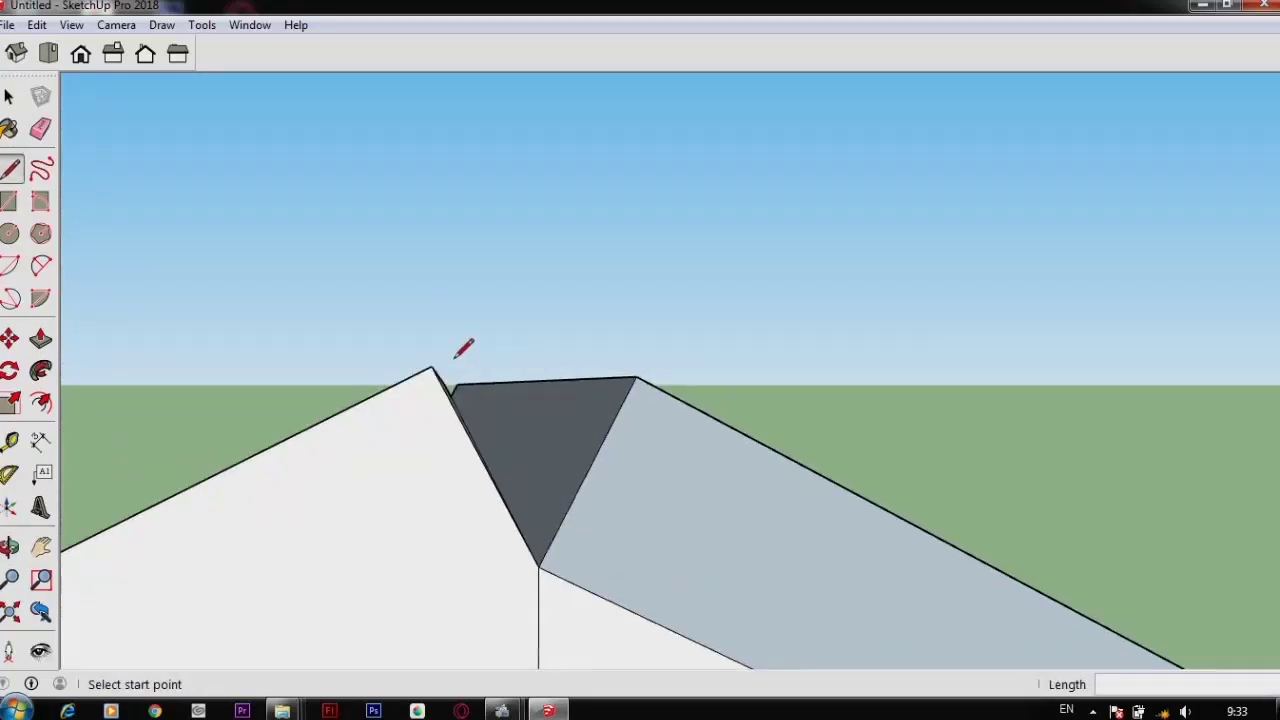
left_click(636, 376)
Extrude the small triangular ridge face 27' 3 3/8" along the roof to fill the gap between the two slopes
middle_click_drag(700, 437, 553, 430)
scroll(566, 417, "down", 3)
middle_click_drag(786, 409, 417, 369)
scroll(345, 309, "up", 4)
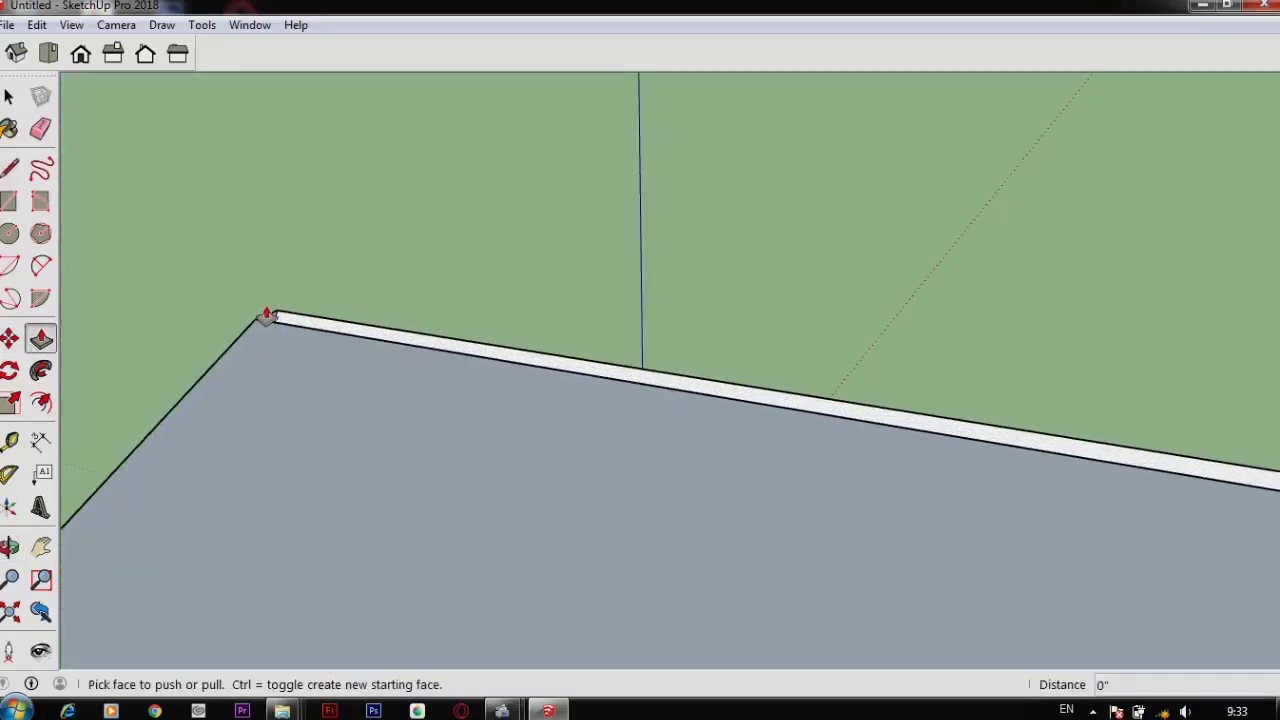
scroll(508, 362, "down", 4)
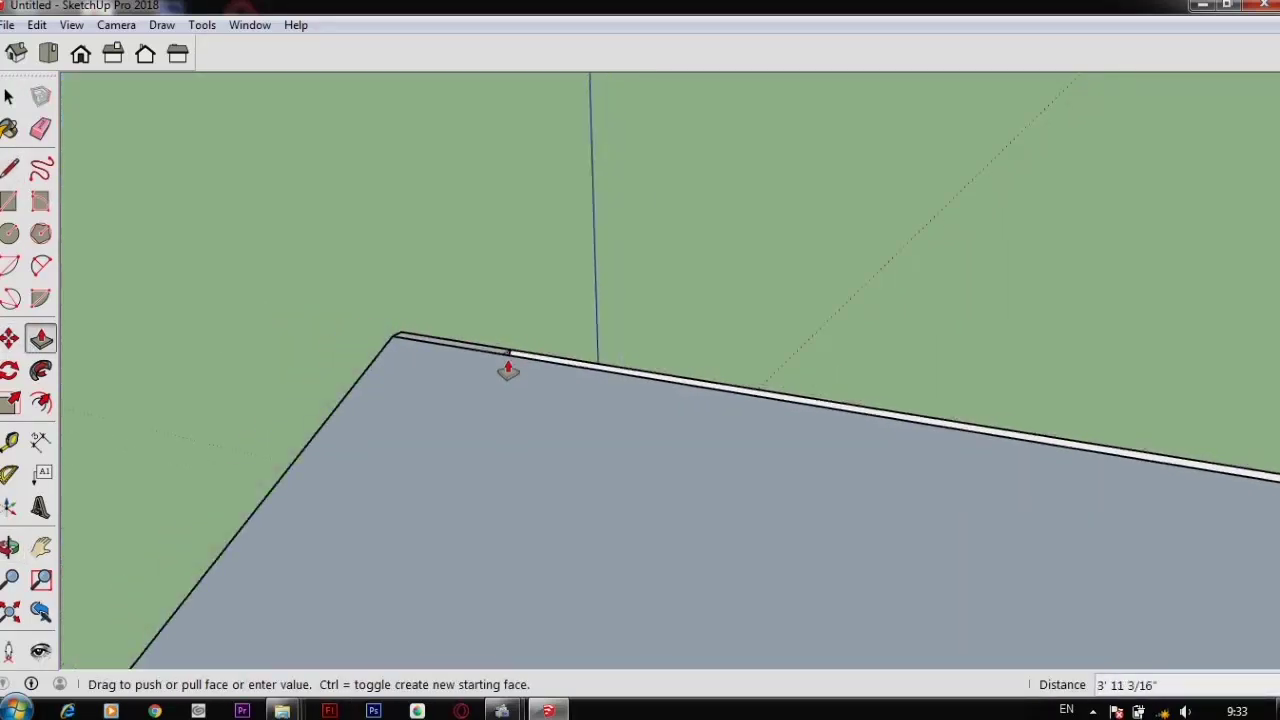
scroll(563, 486, "down", 3)
Examine the finished roof, front gable and side wall of the house from several angles
middle_click_drag(563, 486, 834, 429)
scroll(749, 474, "up", 4)
scroll(764, 466, "down", 3)
middle_click_drag(734, 480, 654, 531)
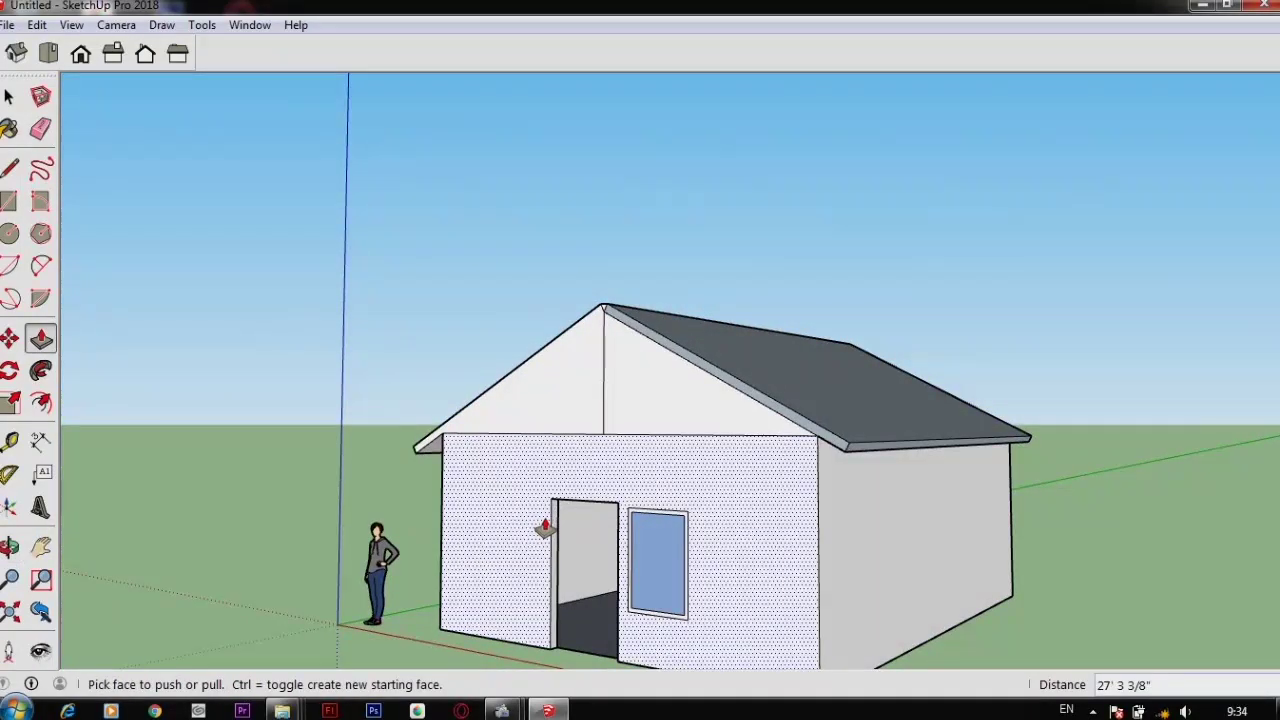
scroll(545, 528, "up", 1)
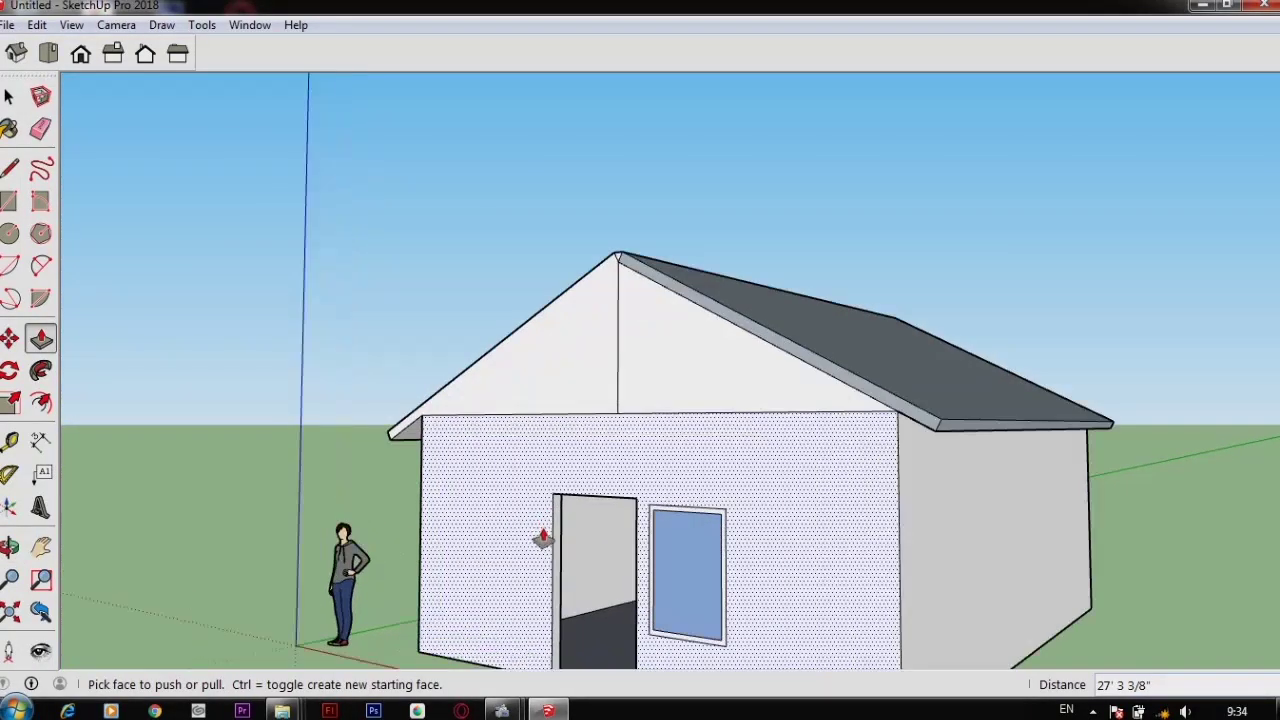
left_click_drag(527, 567, 472, 488)
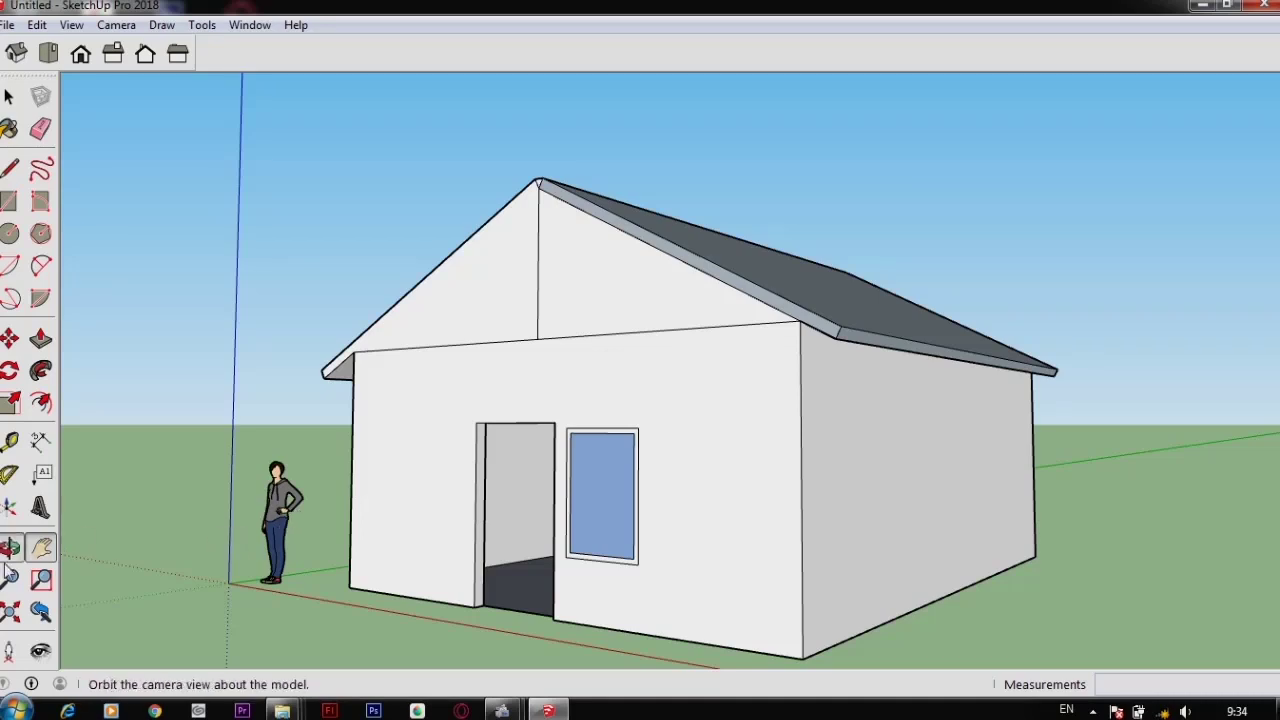
left_click_drag(445, 487, 606, 473)
left_click_drag(677, 415, 441, 478)
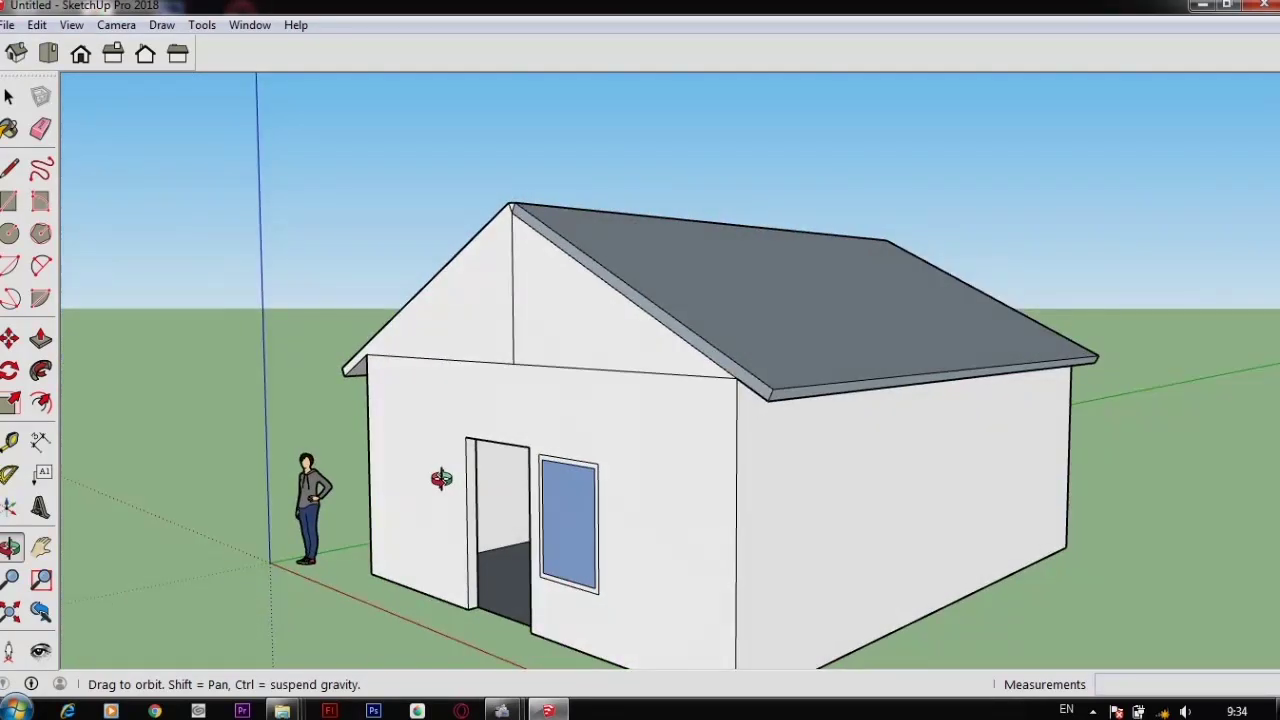